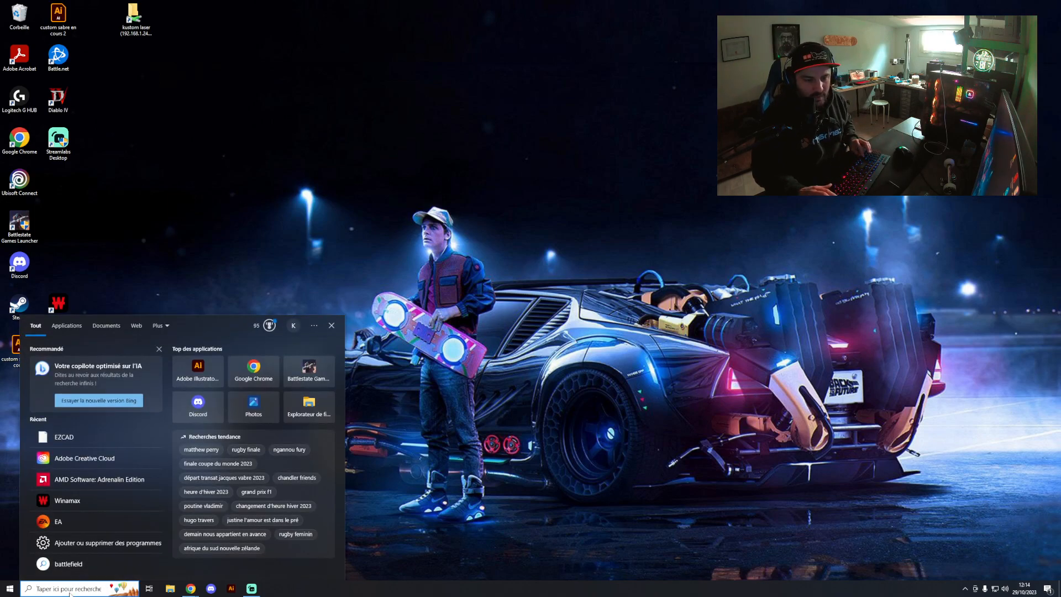
# Locate the EZCAD installation folder and launch the EzCad2 application from it in demo mode.
pyautogui.write('EZ')
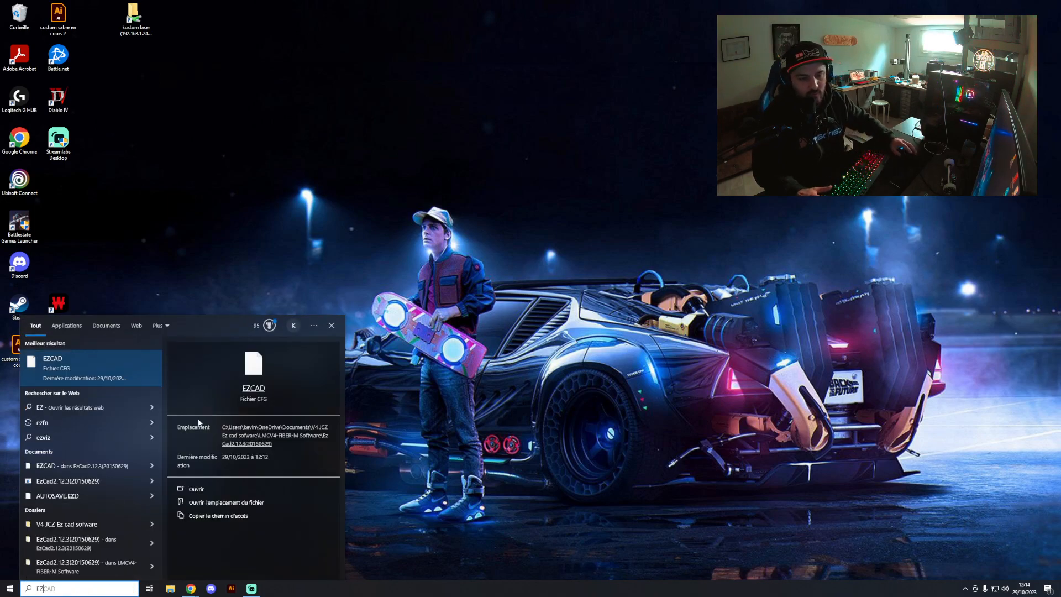
pyautogui.click(237, 503)
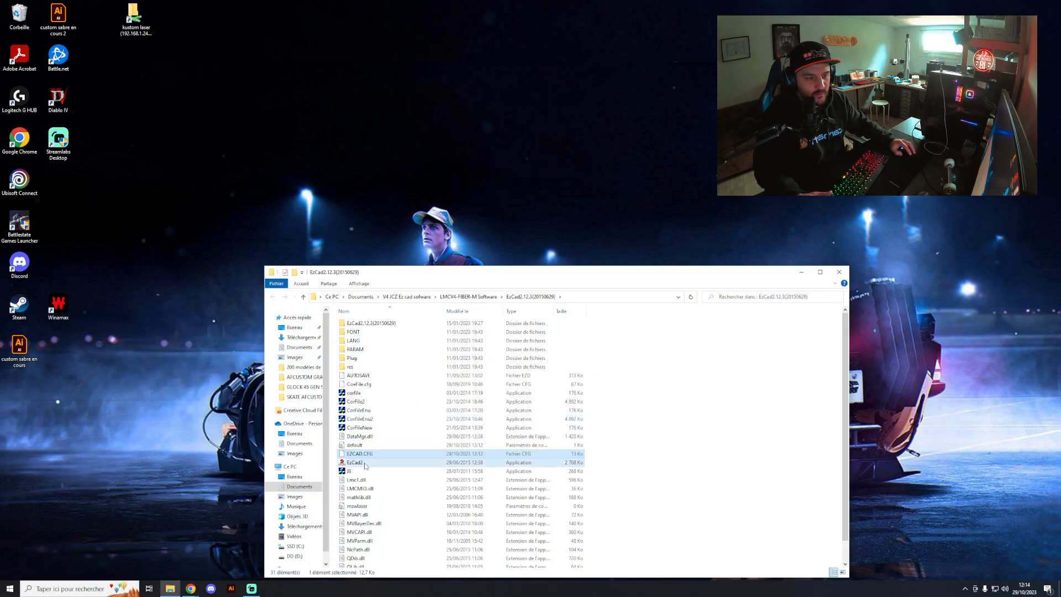
pyautogui.doubleClick(365, 466)
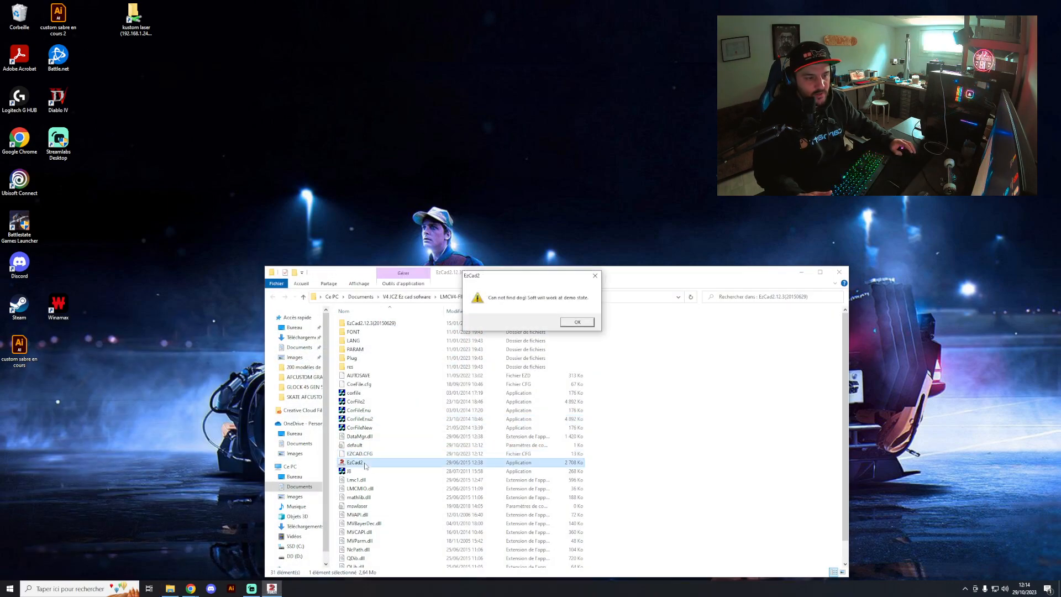
pyautogui.click(578, 323)
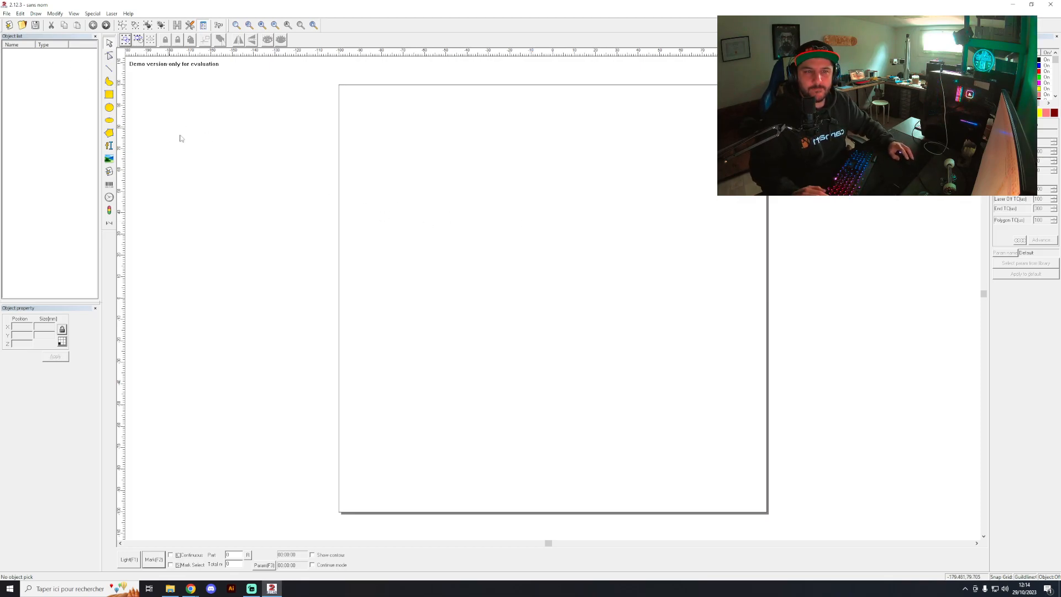
# Insert a default barcode object in the upper middle of the work area.
pyautogui.scroll(-2, 427, 190)
pyautogui.scroll(2, 422, 216)
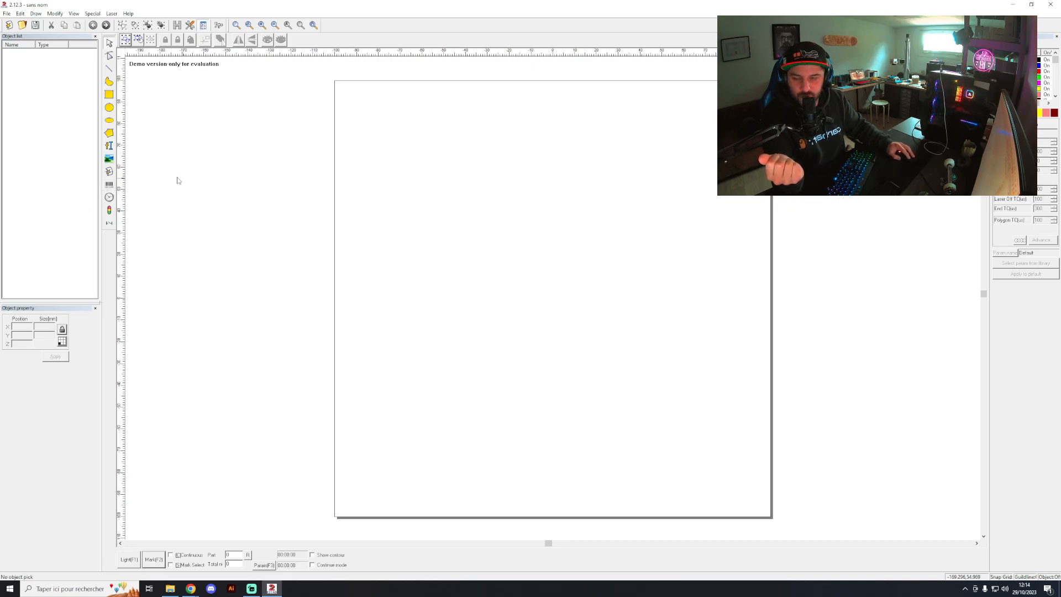
pyautogui.click(109, 185)
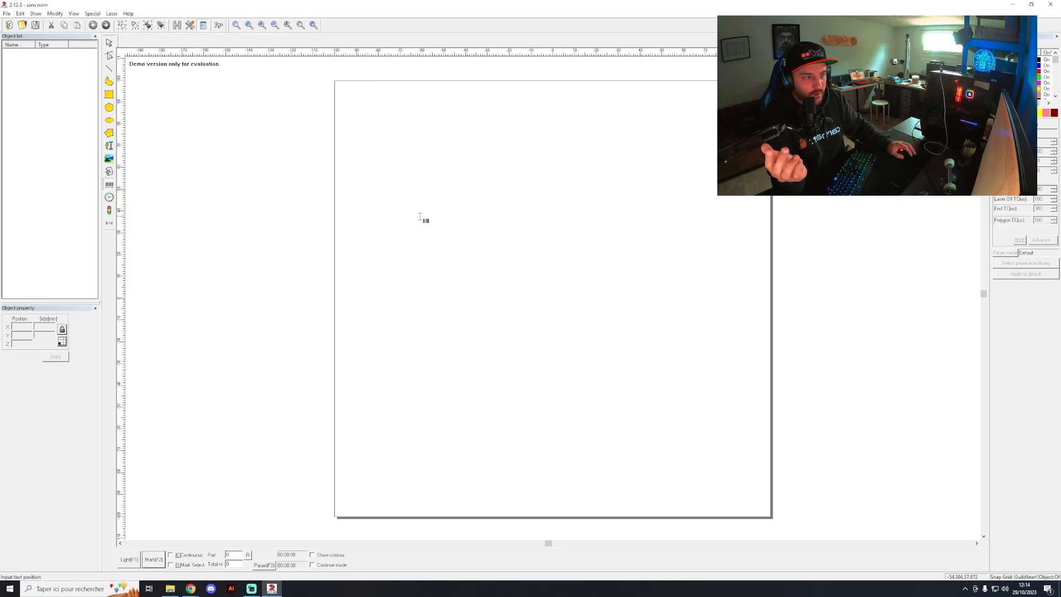
pyautogui.click(492, 239)
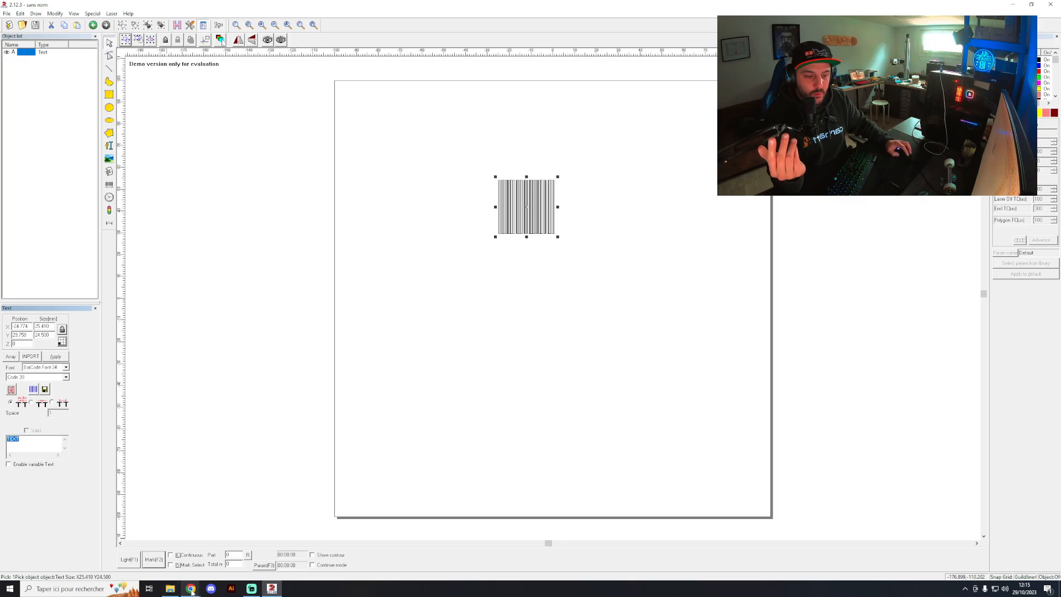
# Switch to Chrome to view the AllMyLinks page and open a blank tab, closing the browser window when finished.
pyautogui.moveTo(190, 589)
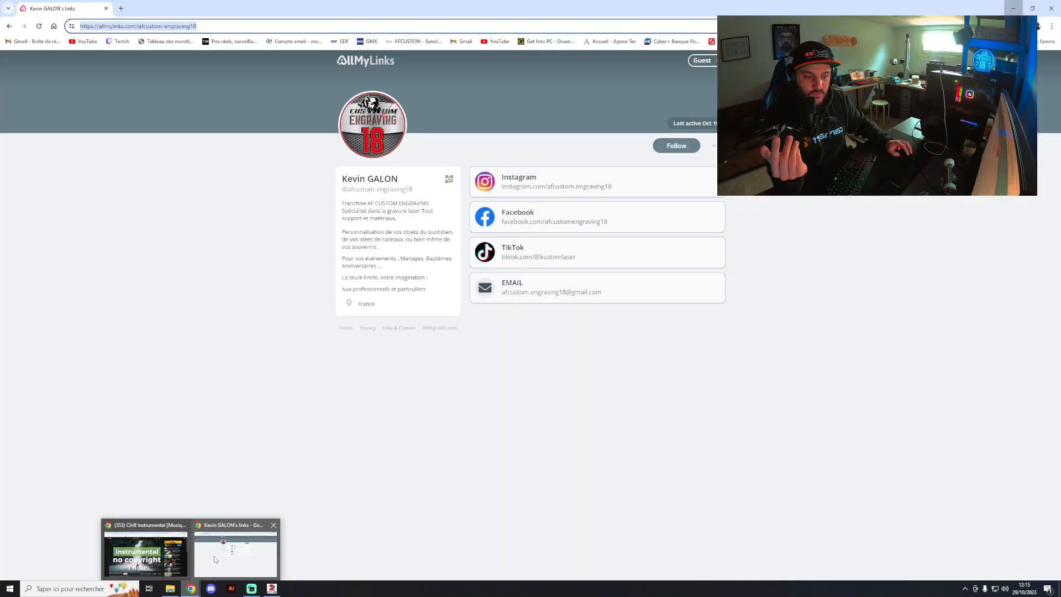
pyautogui.click(214, 556)
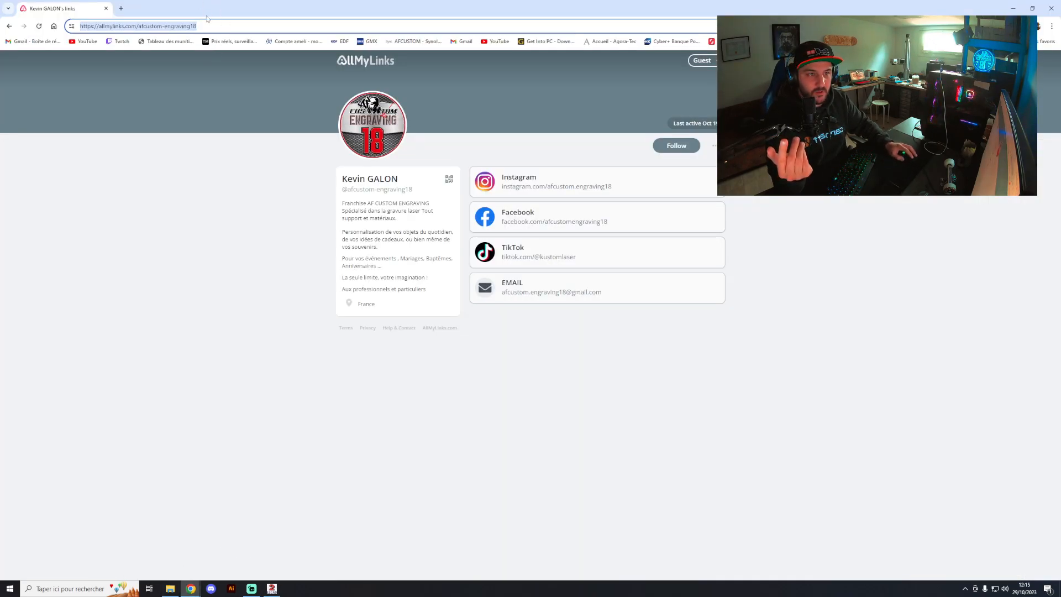
pyautogui.click(121, 9)
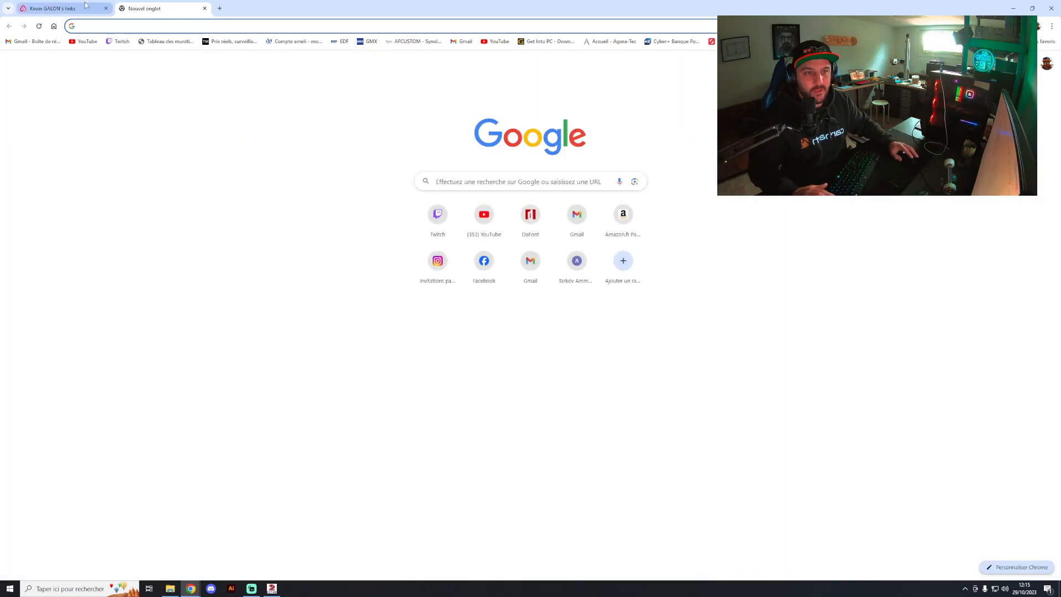
pyautogui.moveTo(154, 9); pyautogui.dragTo(0, 79)
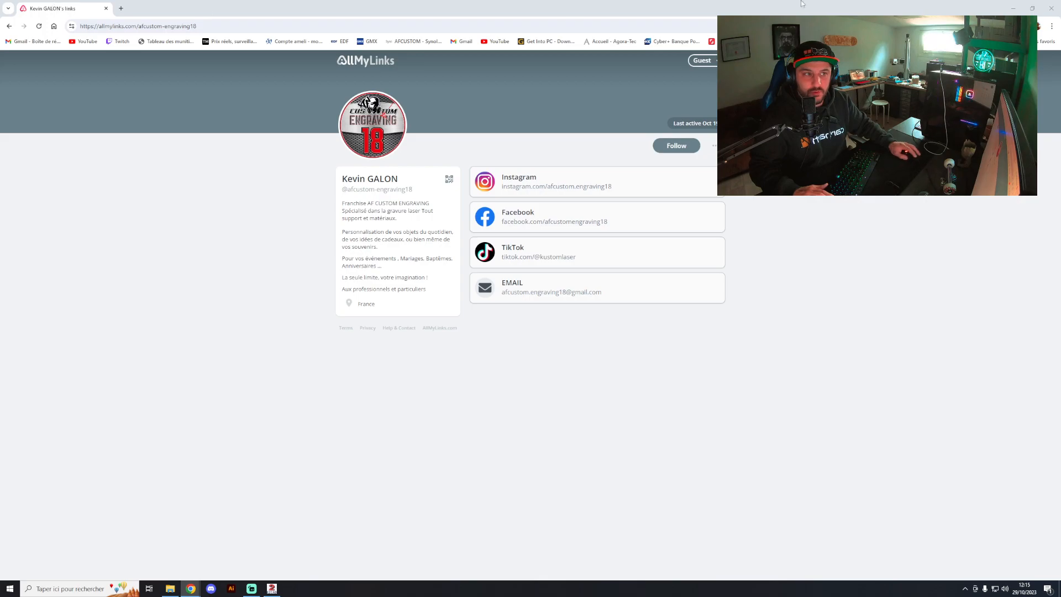
pyautogui.click(1051, 8)
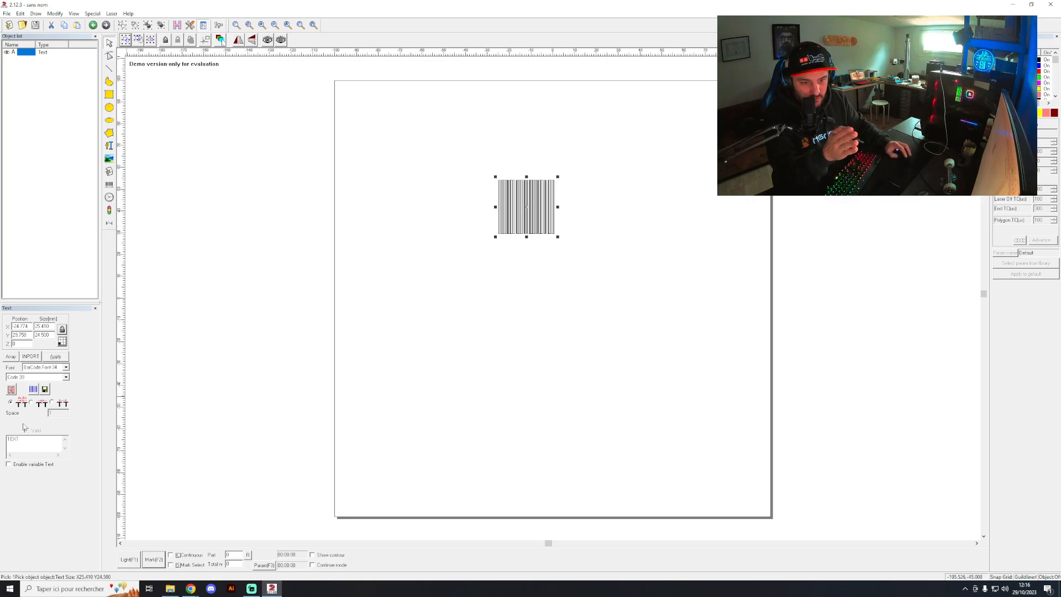
# Replace the barcode's text with a ten-digit number followed by -2023-2024 and move the barcode lower on the work area.
pyautogui.doubleClick(29, 444)
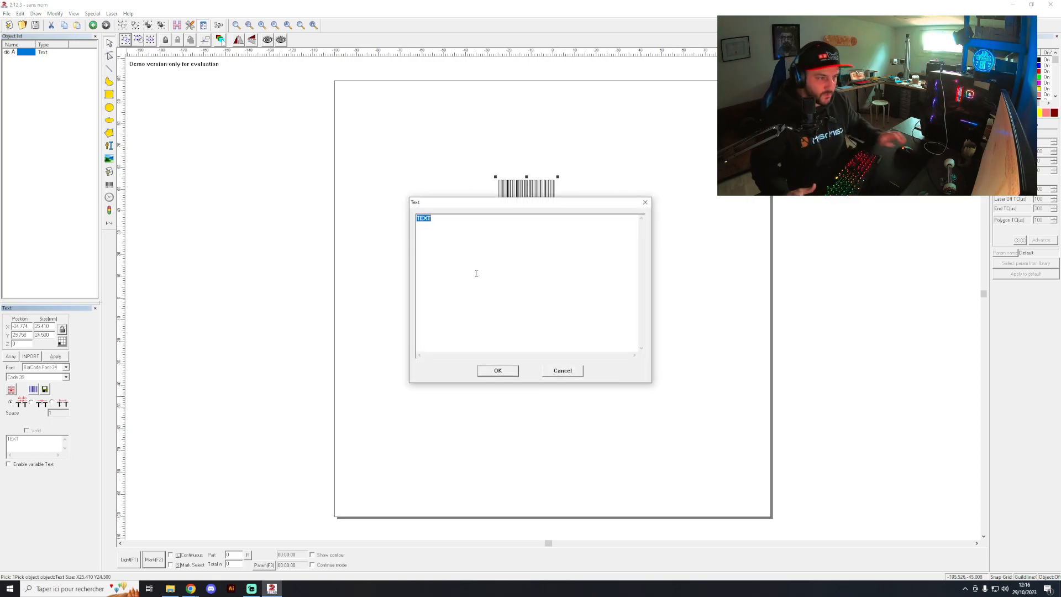
pyautogui.write('86569')
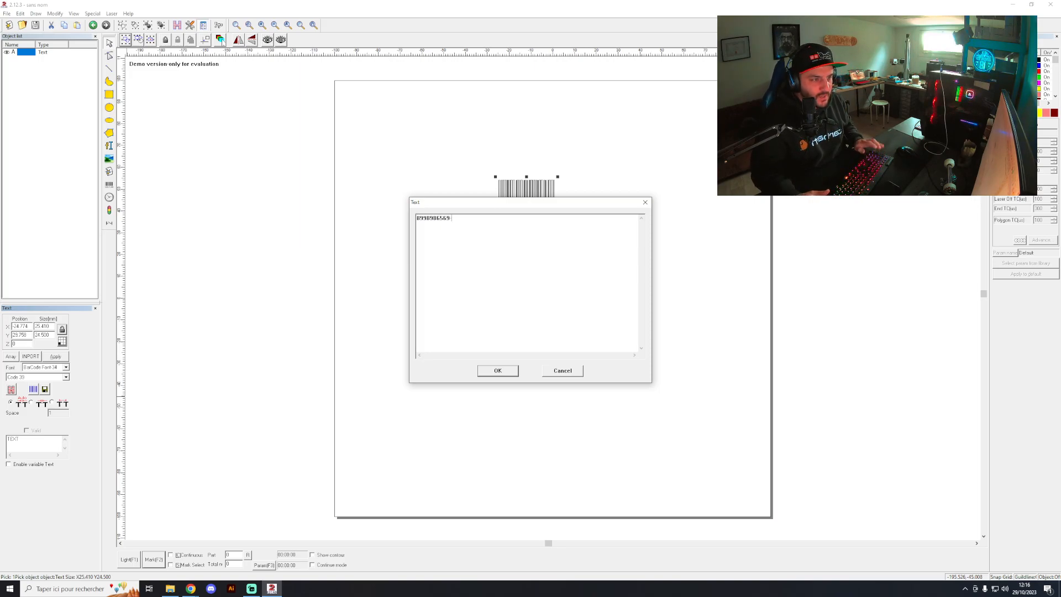
pyautogui.write('-2023-2024')
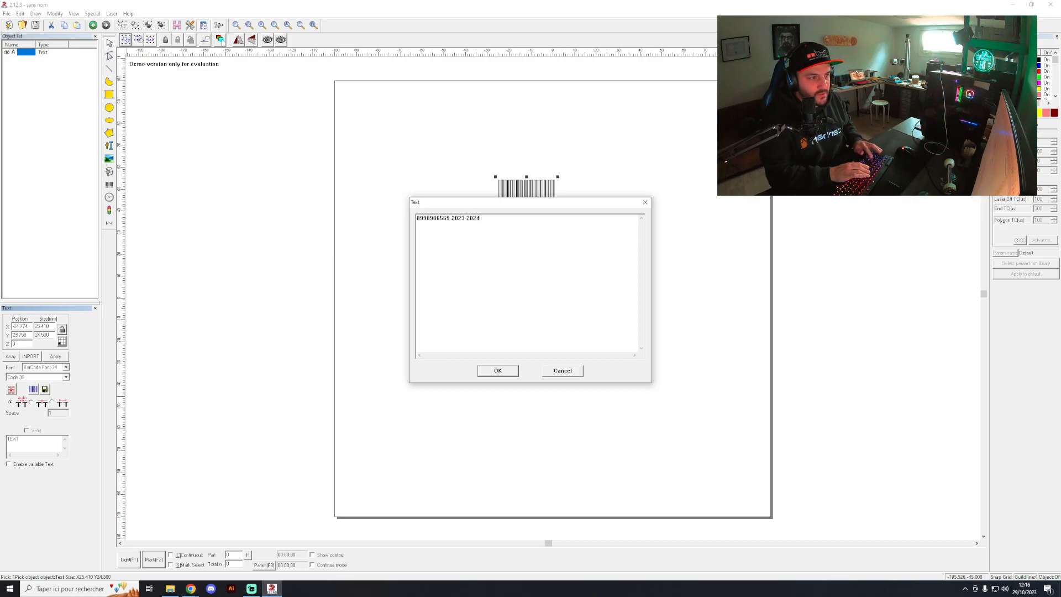
pyautogui.click(497, 371)
pyautogui.moveTo(579, 200); pyautogui.dragTo(531, 250)
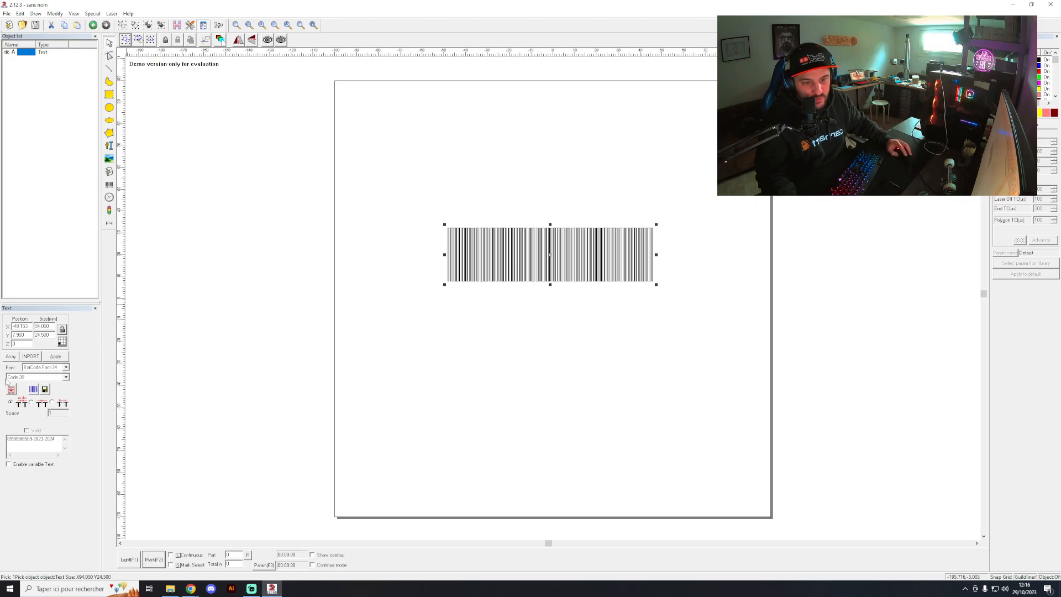
# Keep the barcode type as Code 39, centre the barcode on the work area and enlarge it to about 101.7 × 26.5 mm.
pyautogui.click(66, 377)
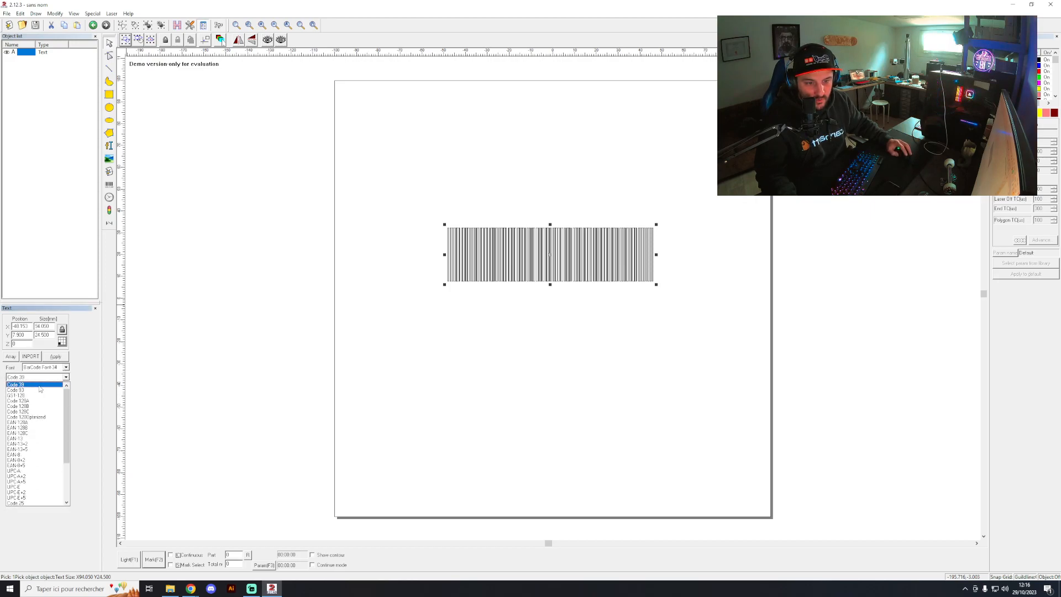
pyautogui.click(65, 381)
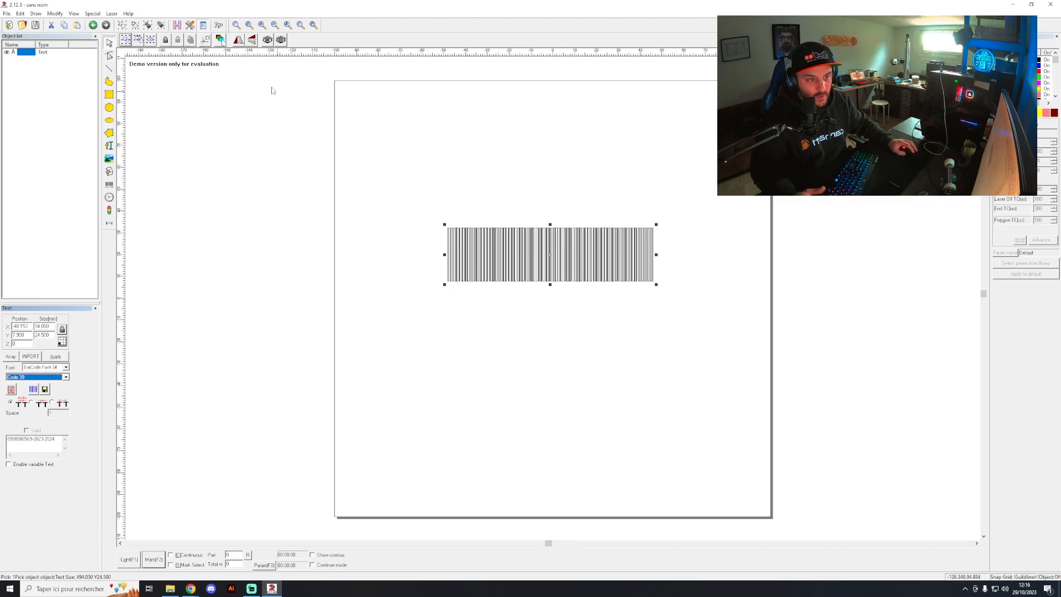
pyautogui.moveTo(562, 270); pyautogui.dragTo(564, 314)
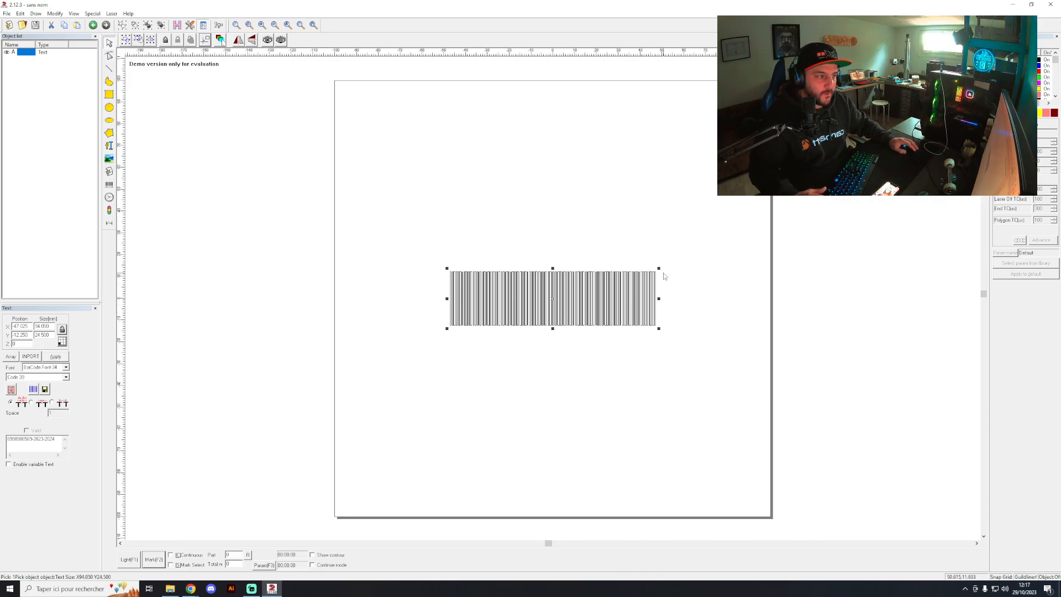
pyautogui.moveTo(658, 268); pyautogui.dragTo(677, 238)
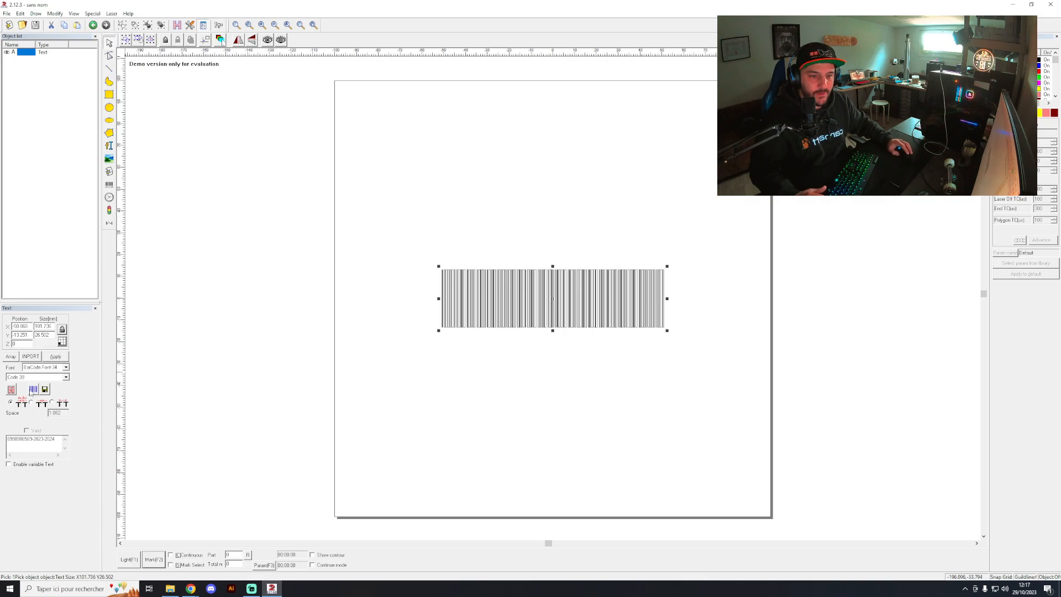
# Fill the barcode's bars with Hatch 1 only, cycling through the line types and leaving Mark Contour off.
pyautogui.scroll(5, 514, 301)
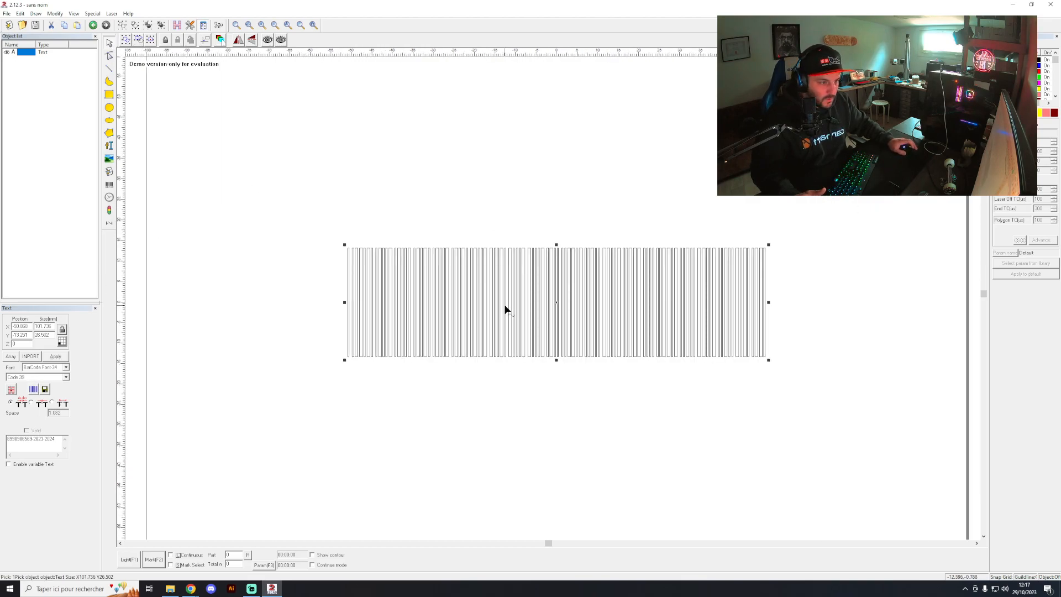
pyautogui.click(178, 25)
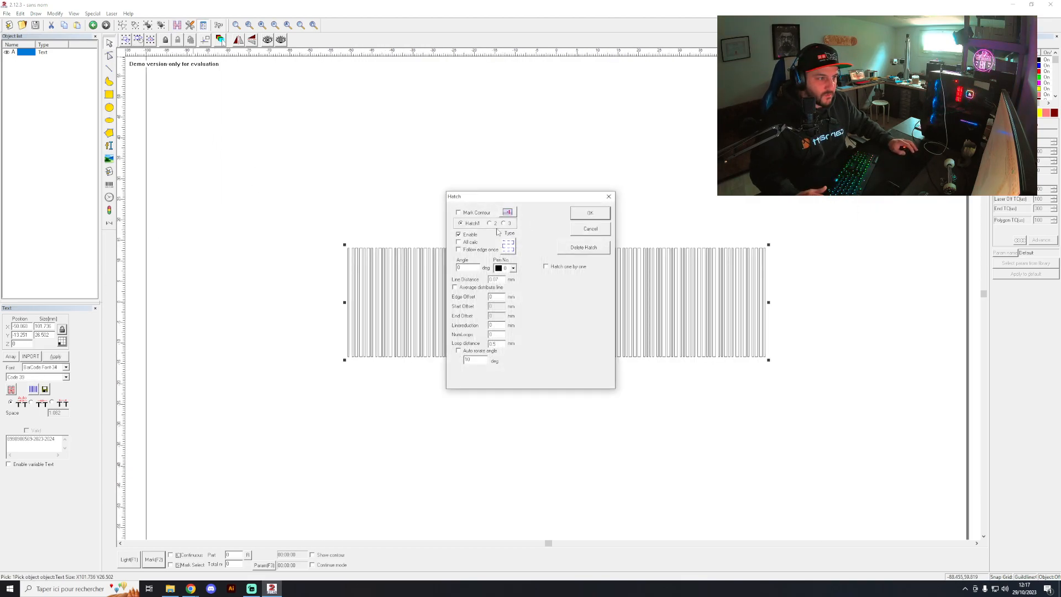
pyautogui.click(507, 246)
pyautogui.click(508, 246)
pyautogui.click(508, 246)
pyautogui.click(490, 223)
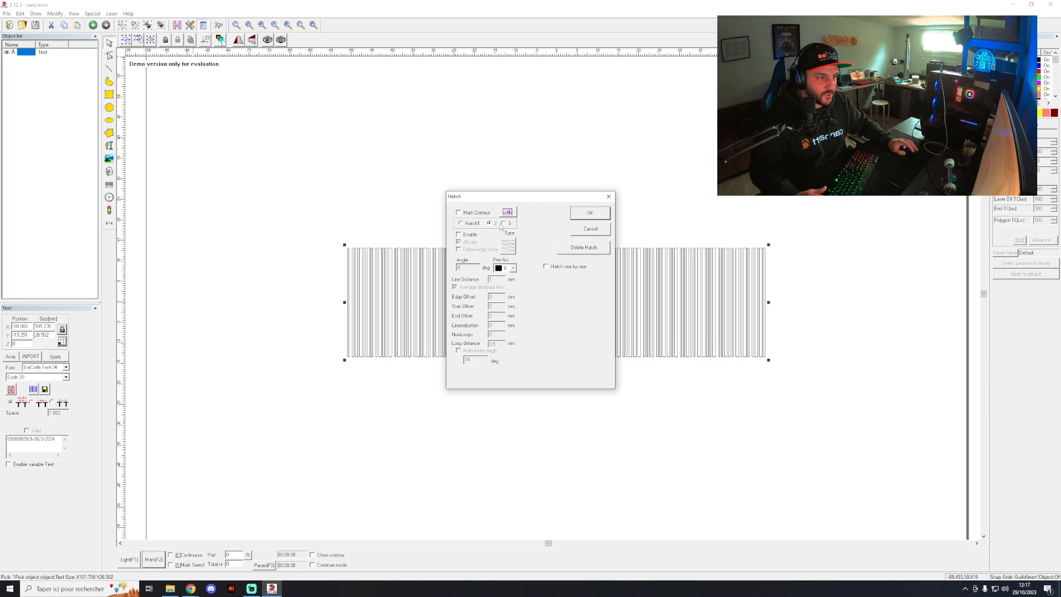
pyautogui.click(577, 216)
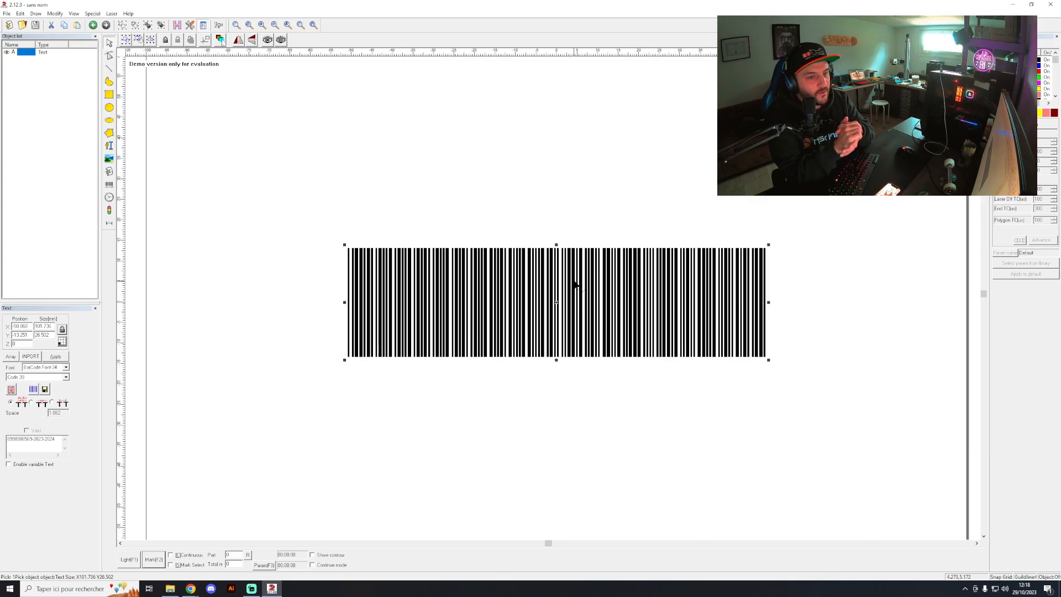
# Delete the hatch fill from the barcode.
pyautogui.doubleClick(55, 438)
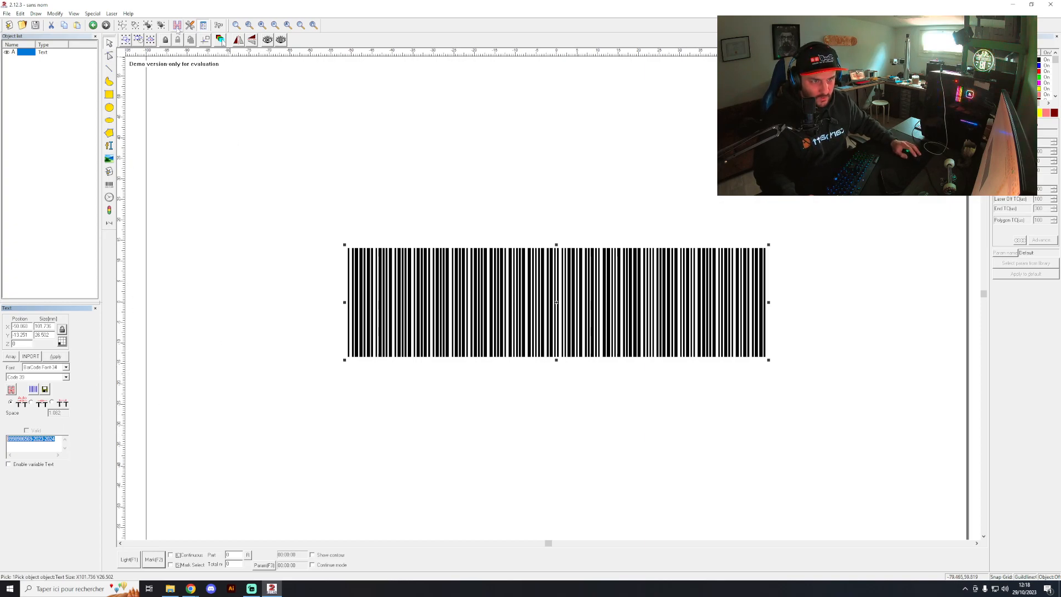
pyautogui.click(177, 25)
pyautogui.click(585, 249)
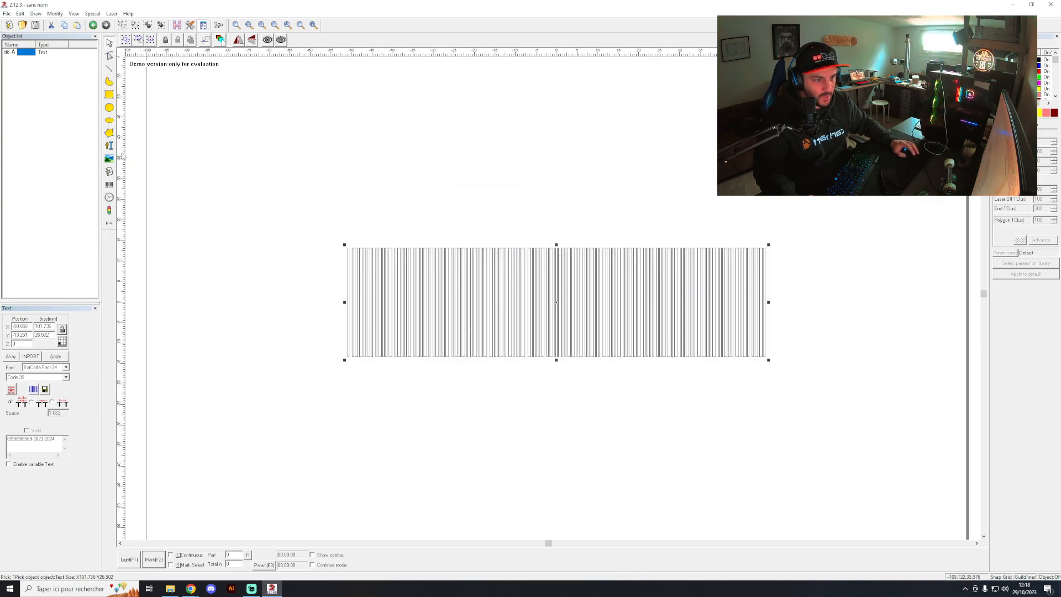
# Set the barcode's width to 100 mm.
pyautogui.doubleClick(44, 326)
pyautogui.write('100')
pyautogui.press('Return')
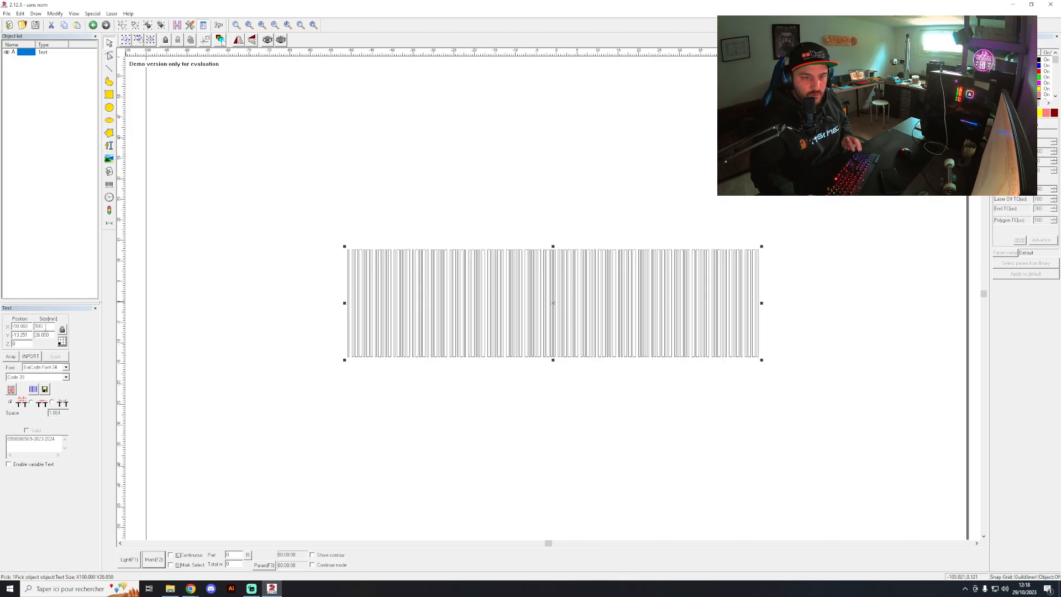
# Draw a rectangle over the barcode, size it to 101 × 27 mm and centre it on the work area.
pyautogui.click(109, 94)
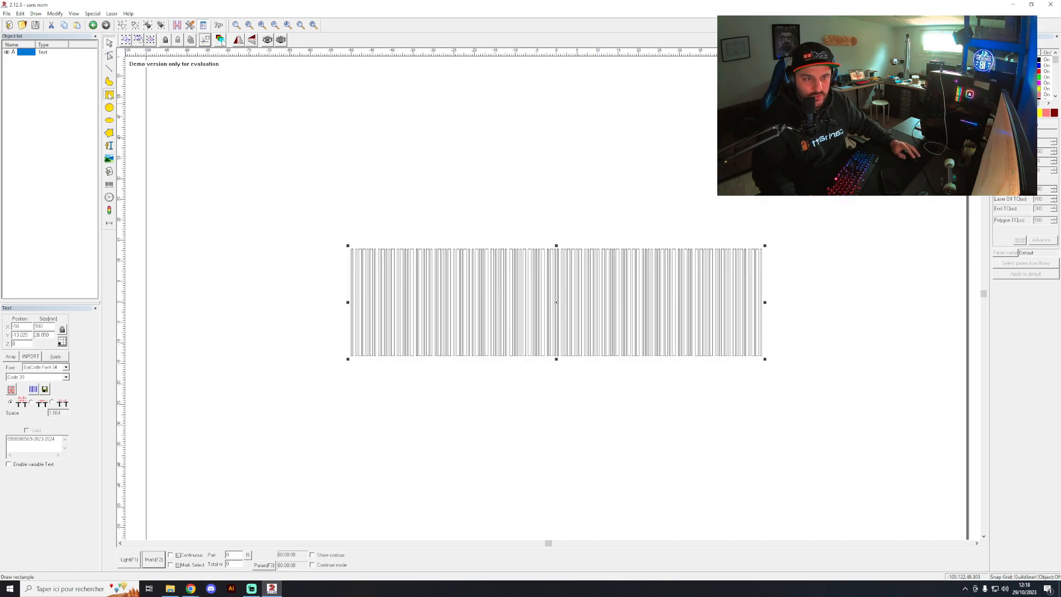
pyautogui.moveTo(248, 229)
pyautogui.mouseDown()
pyautogui.moveTo(339, 346)
pyautogui.moveTo(729, 366)
pyautogui.moveTo(737, 380)
pyautogui.mouseUp()
pyautogui.doubleClick(45, 326)
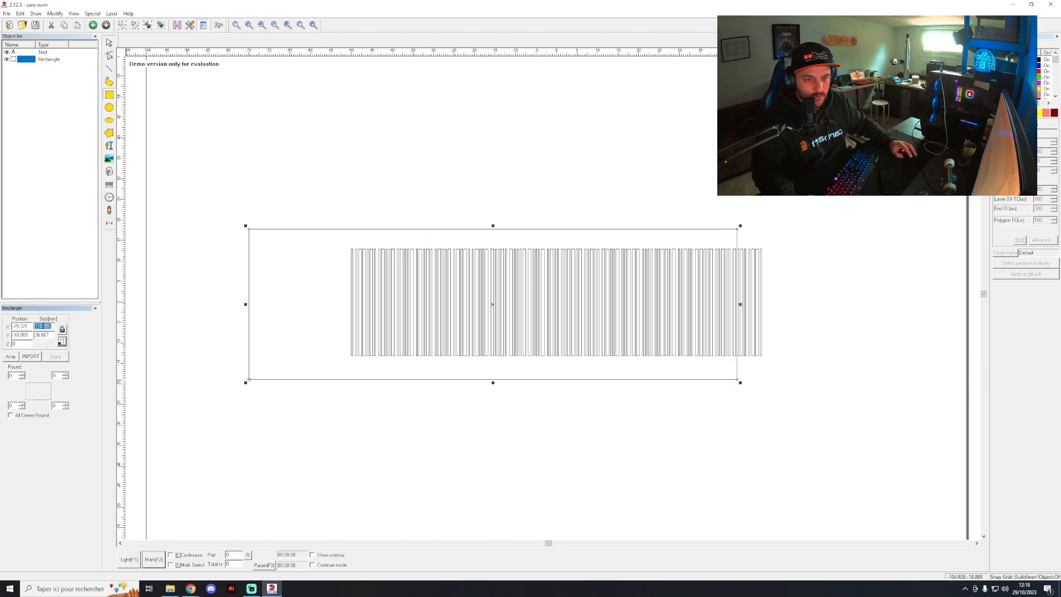
pyautogui.write('101')
pyautogui.doubleClick(45, 336)
pyautogui.write('27')
pyautogui.click(55, 356)
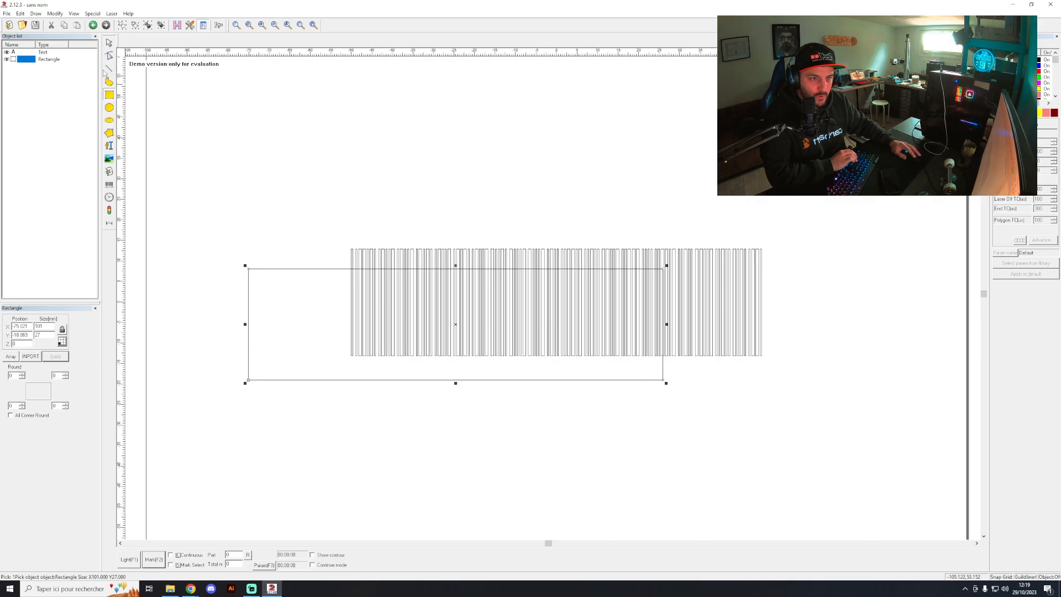
pyautogui.click(108, 43)
pyautogui.click(205, 40)
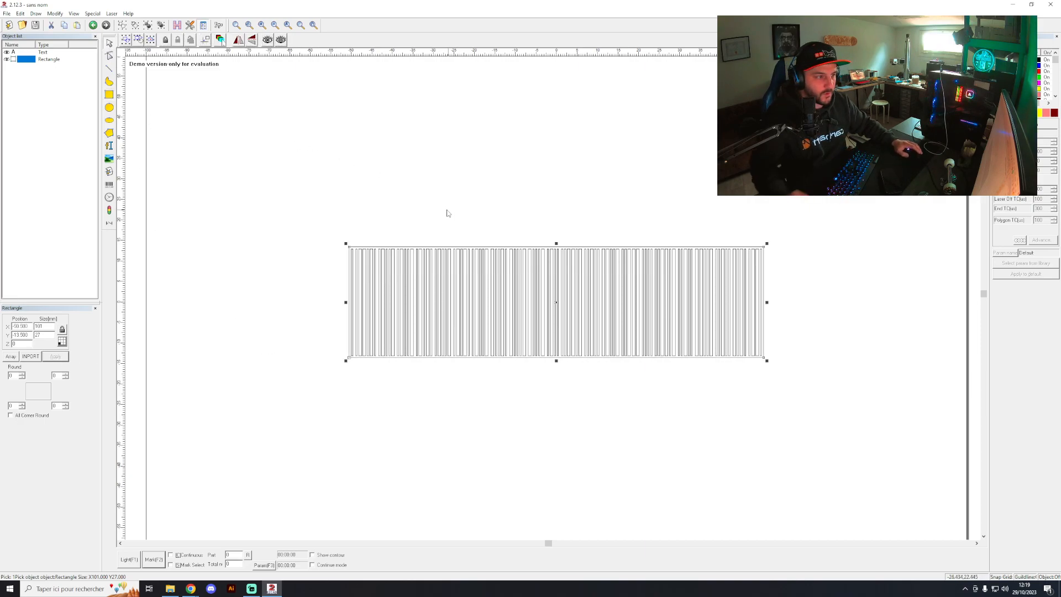
# Hatch the barcode and its surrounding rectangle together to produce an inverted fill.
pyautogui.keyDown('shift'); pyautogui.click(16, 50); pyautogui.keyUp('shift')
pyautogui.hotkey('ctrl', 'h')
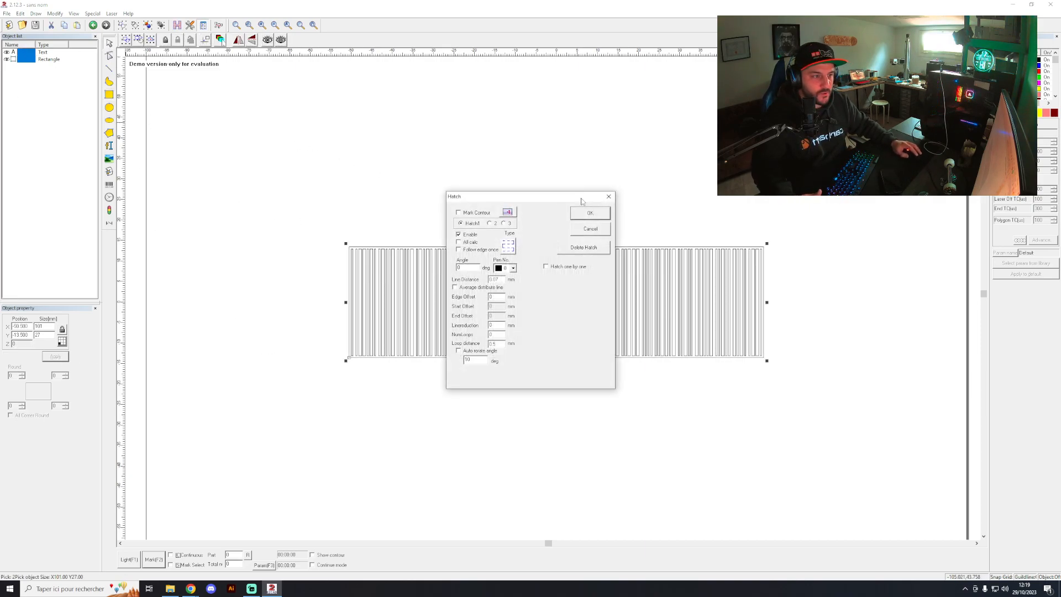
pyautogui.click(590, 210)
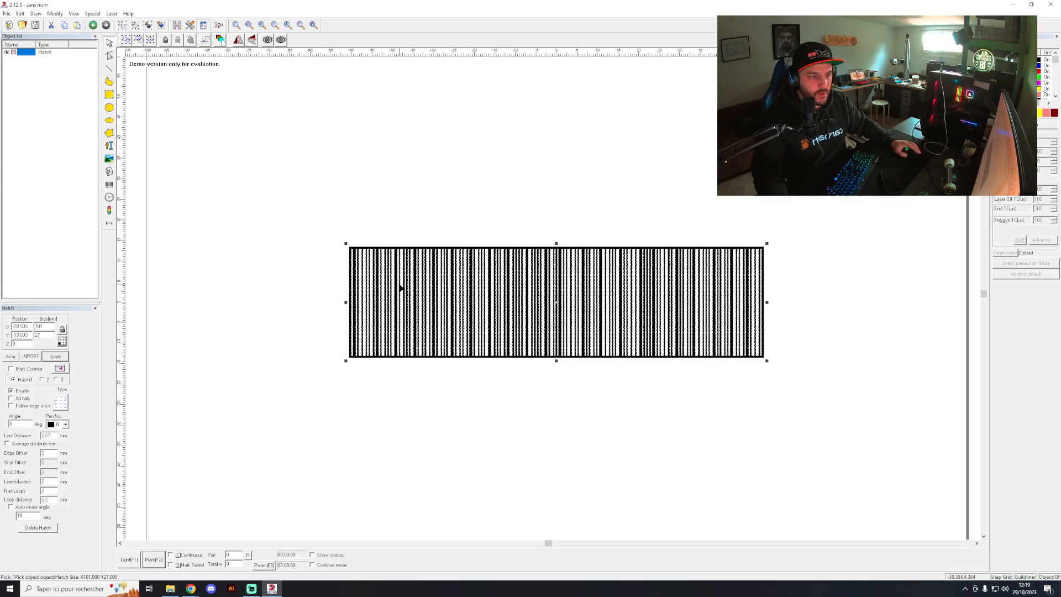
# Change the combined hatch to a continuous back-and-forth line type and apply it.
pyautogui.scroll(2, 411, 286)
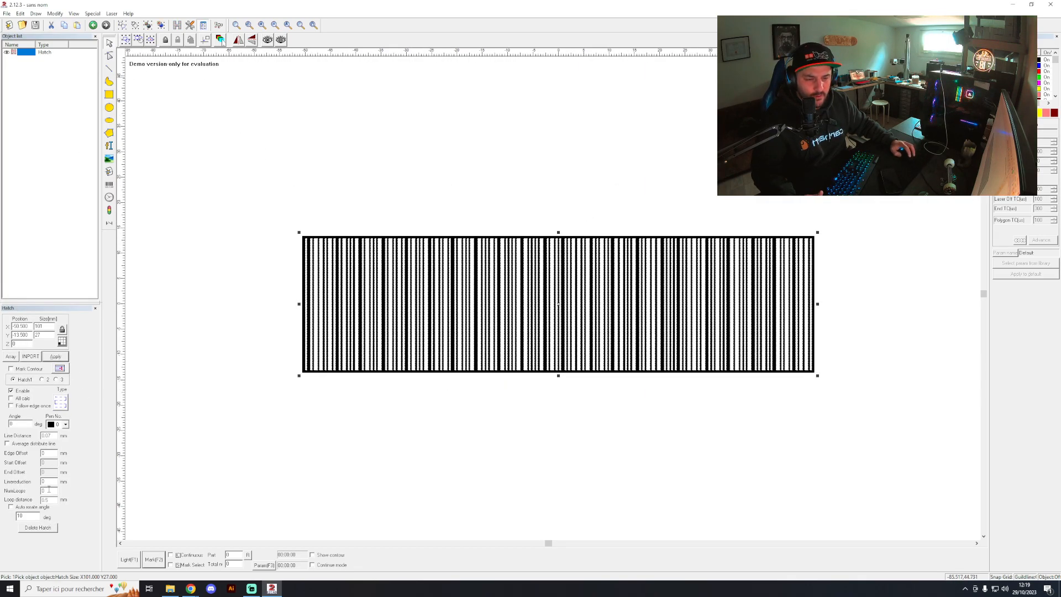
pyautogui.click(61, 402)
pyautogui.click(60, 403)
pyautogui.click(61, 403)
pyautogui.click(55, 356)
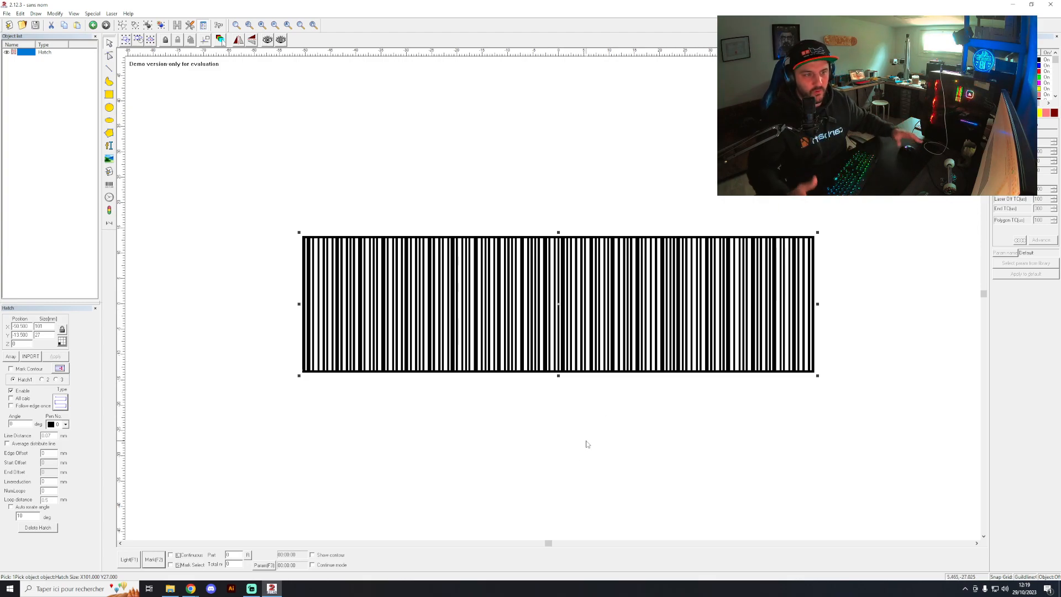
# Ungroup the inverted barcode, enlarge its surrounding rectangle to about 102.6 × 27.8 mm and centre it on the work area.
pyautogui.scroll(-3, 477, 443)
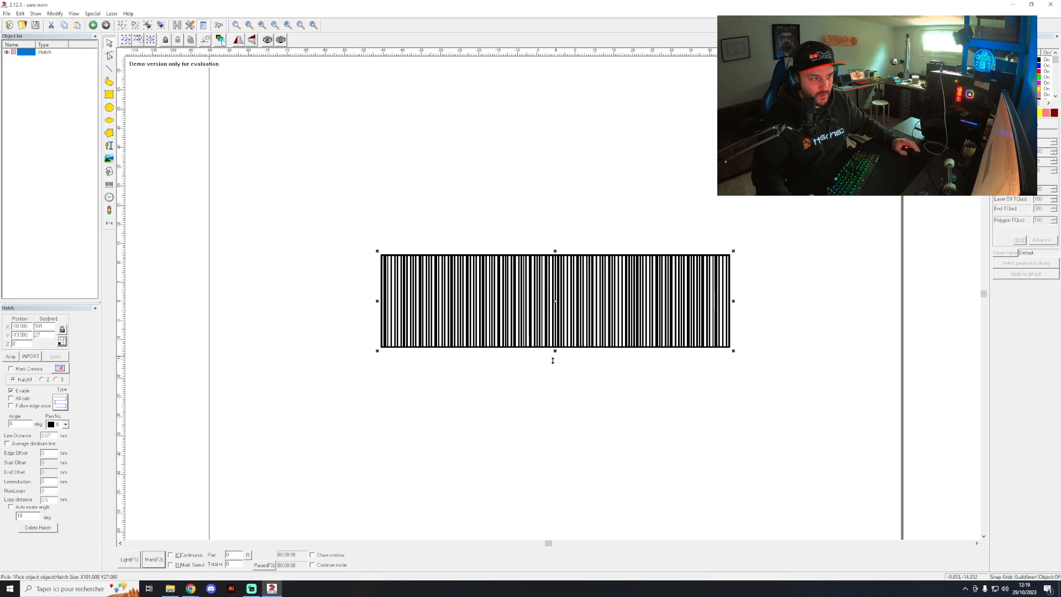
pyautogui.scroll(1, 550, 366)
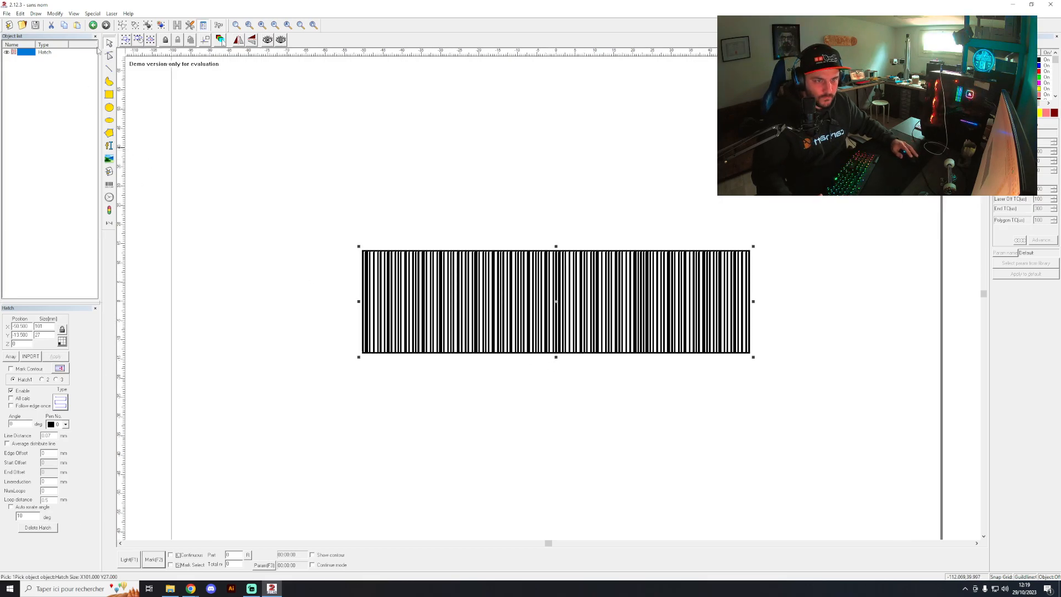
pyautogui.click(92, 25)
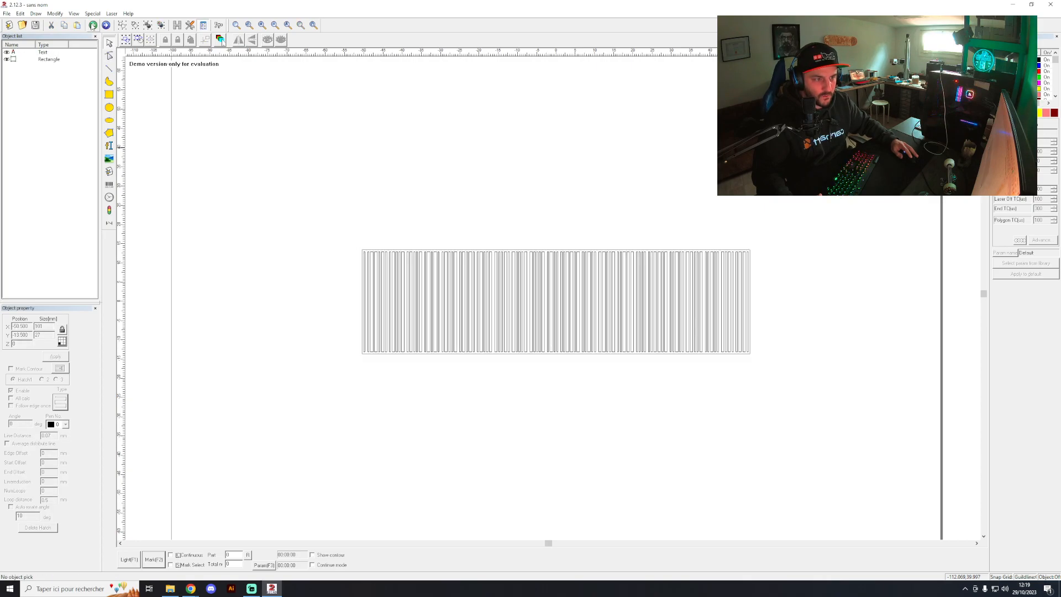
pyautogui.click(51, 60)
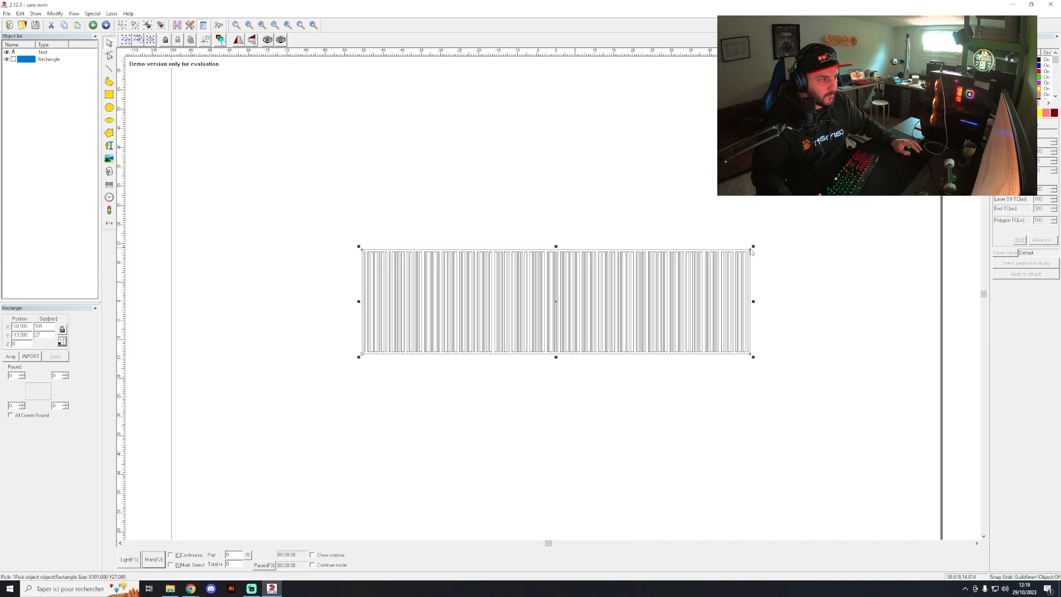
pyautogui.moveTo(753, 248)
pyautogui.mouseDown()
pyautogui.moveTo(767, 234)
pyautogui.moveTo(757, 239)
pyautogui.mouseUp()
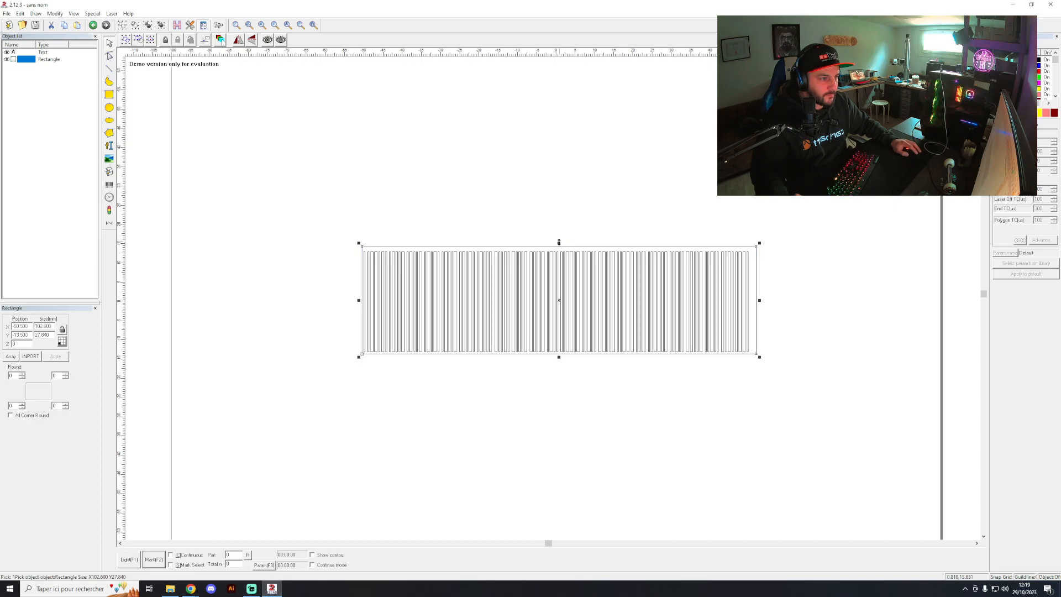
pyautogui.click(205, 39)
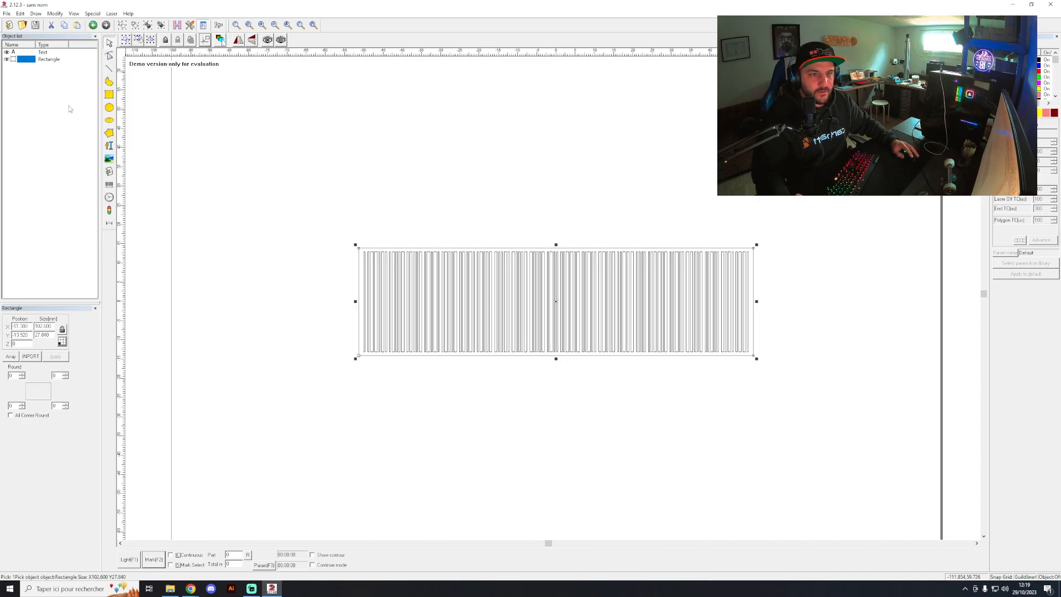
# Hatch the barcode and the enlarged rectangle together to recreate the inverted fill.
pyautogui.keyDown('shift'); pyautogui.click(28, 52); pyautogui.keyUp('shift')
pyautogui.click(177, 25)
pyautogui.click(589, 213)
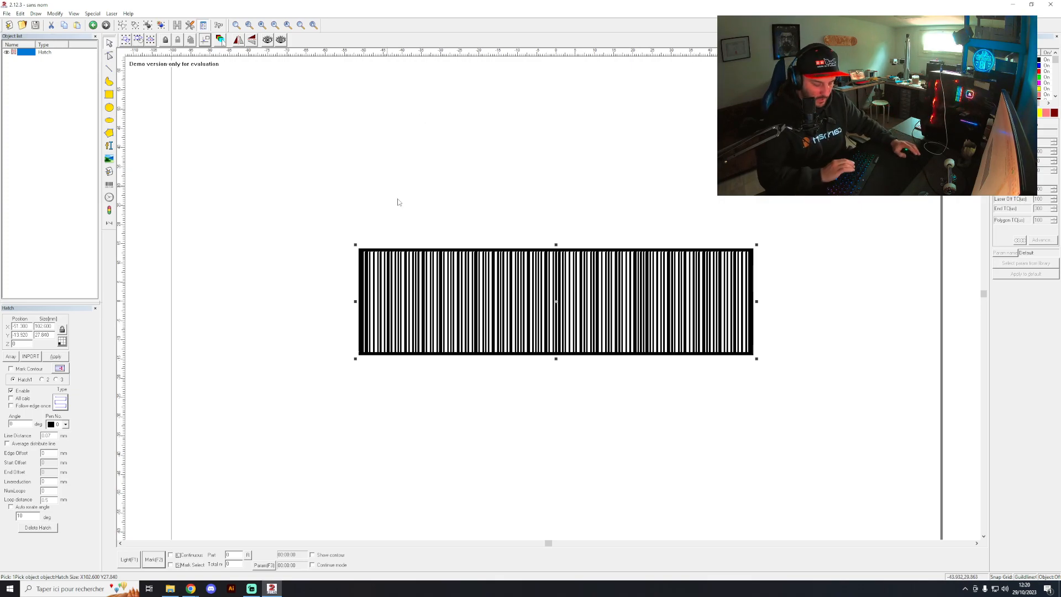
# Delete the hatched barcode, then place a new barcode object and centre it on the work area.
pyautogui.press('Delete')
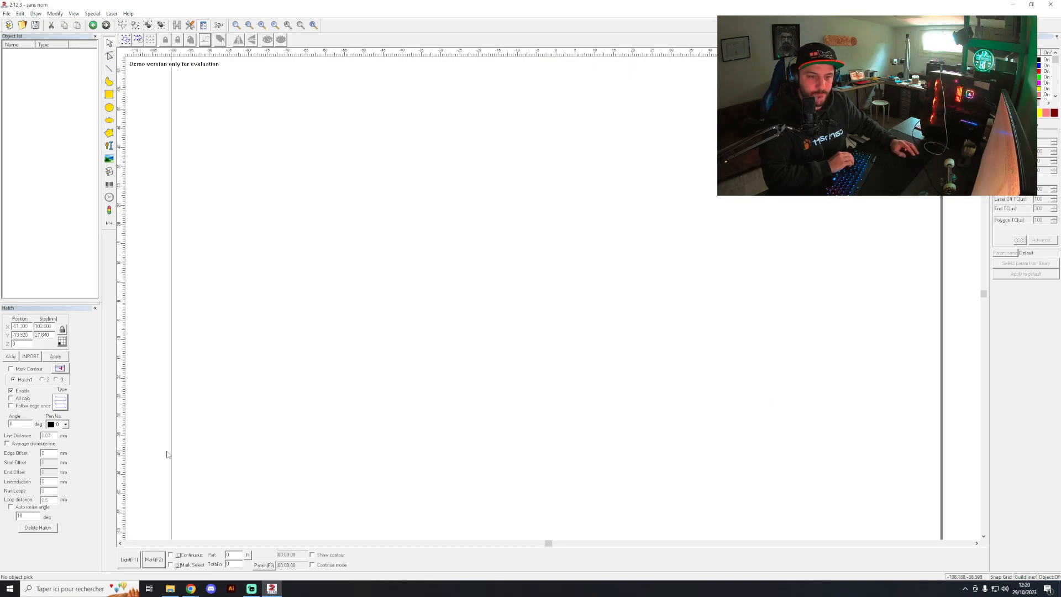
pyautogui.click(109, 185)
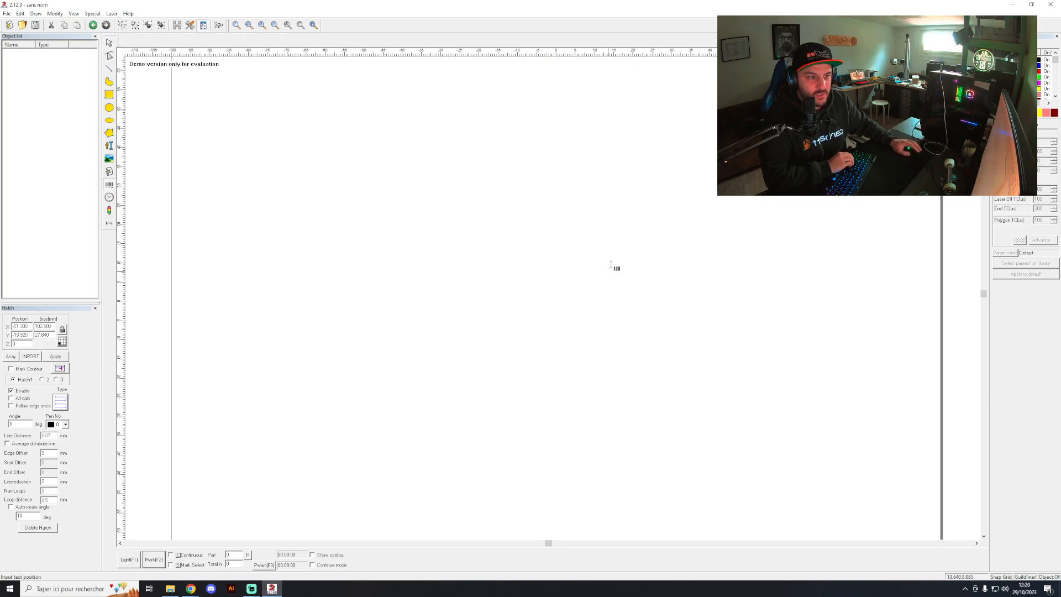
pyautogui.click(538, 249)
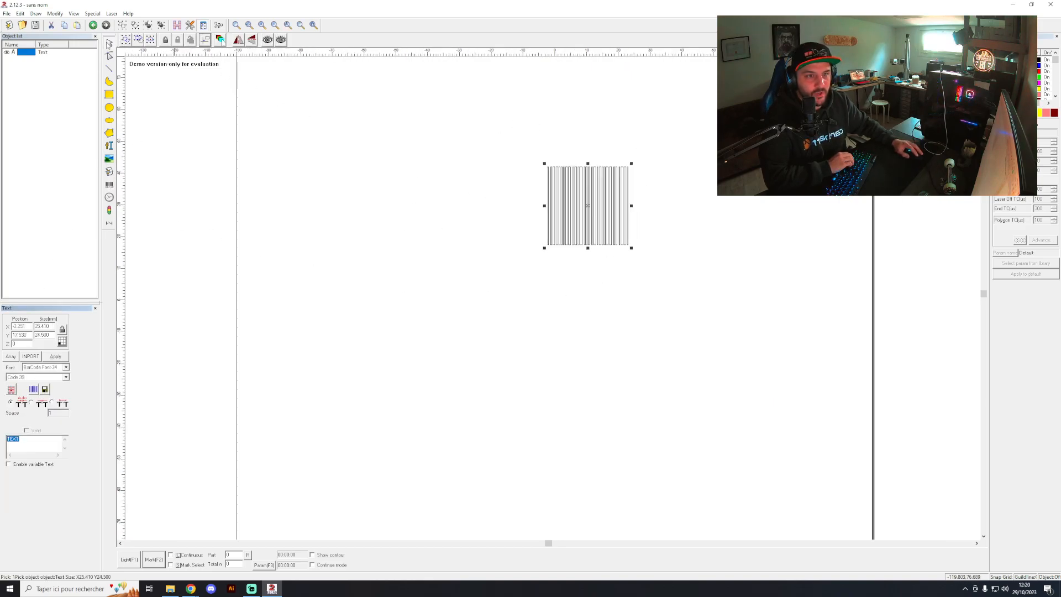
pyautogui.click(205, 40)
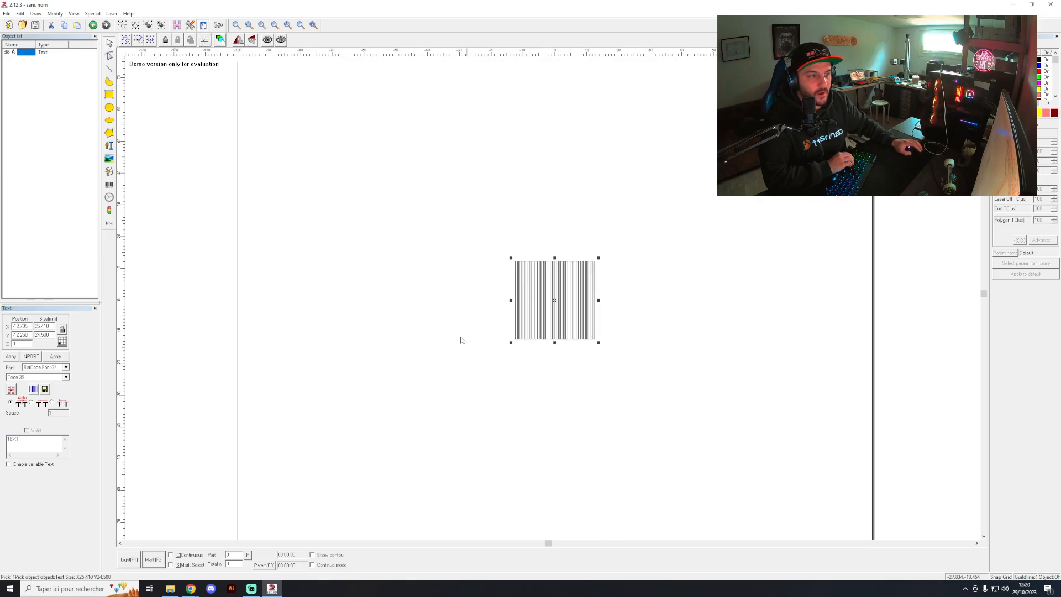
# Change the new barcode's type to QRCODE, keeping the barcode font, and apply it.
pyautogui.click(66, 379)
pyautogui.click(66, 379)
pyautogui.click(66, 367)
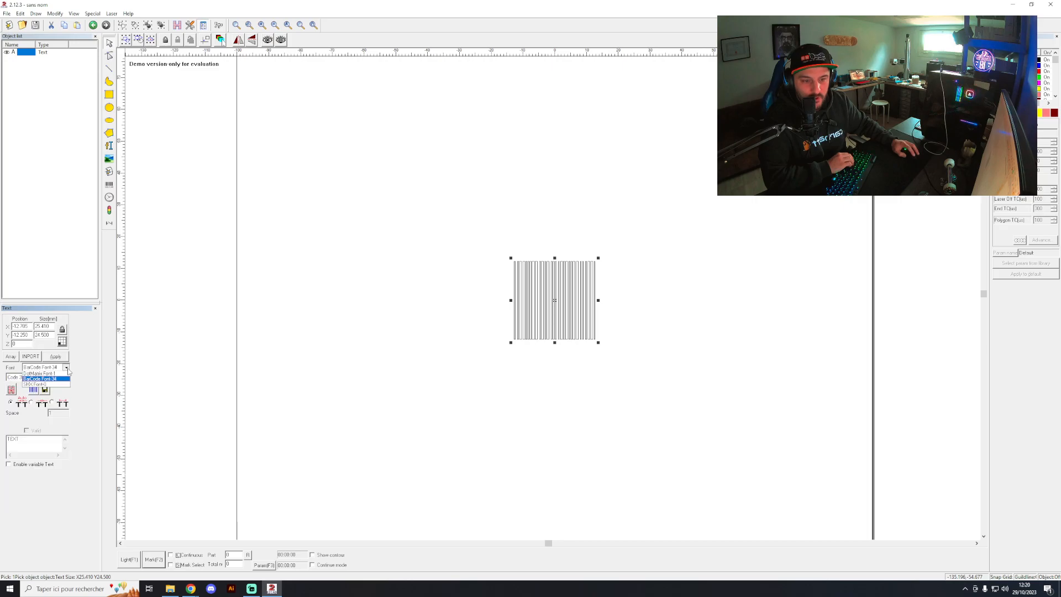
pyautogui.click(65, 368)
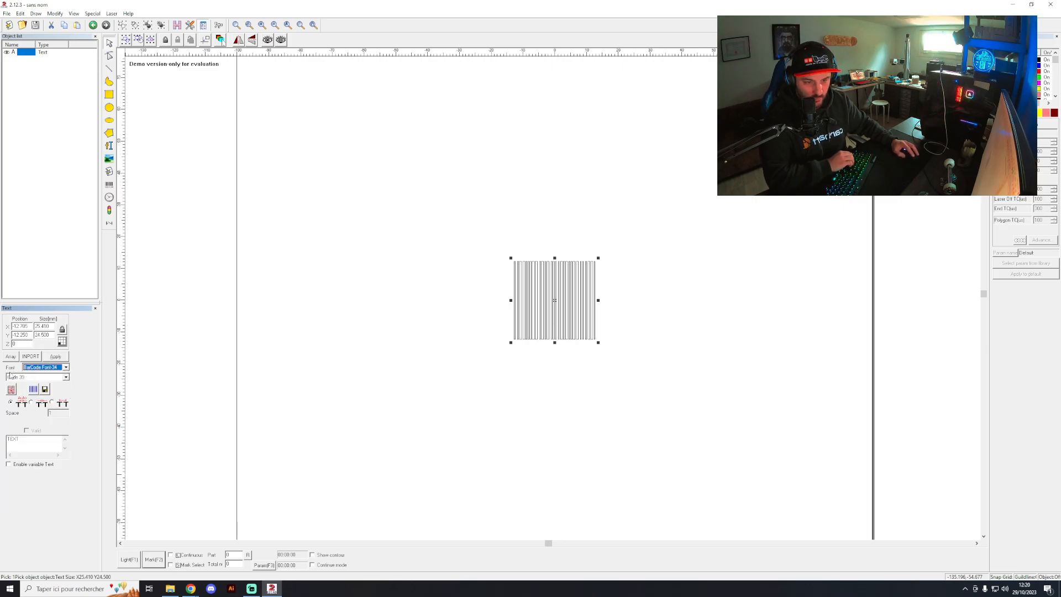
pyautogui.click(65, 378)
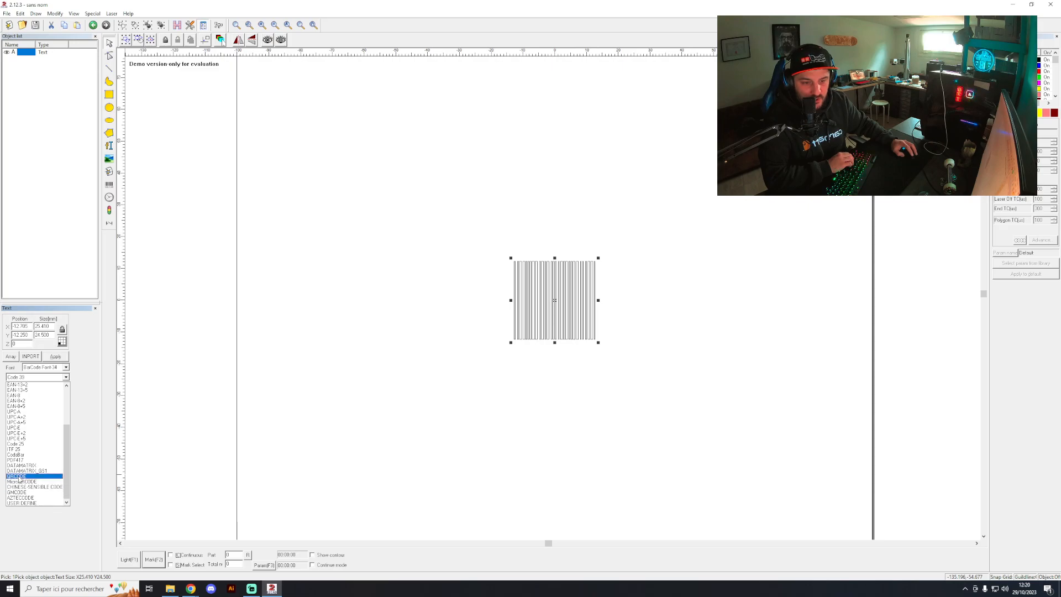
pyautogui.click(18, 479)
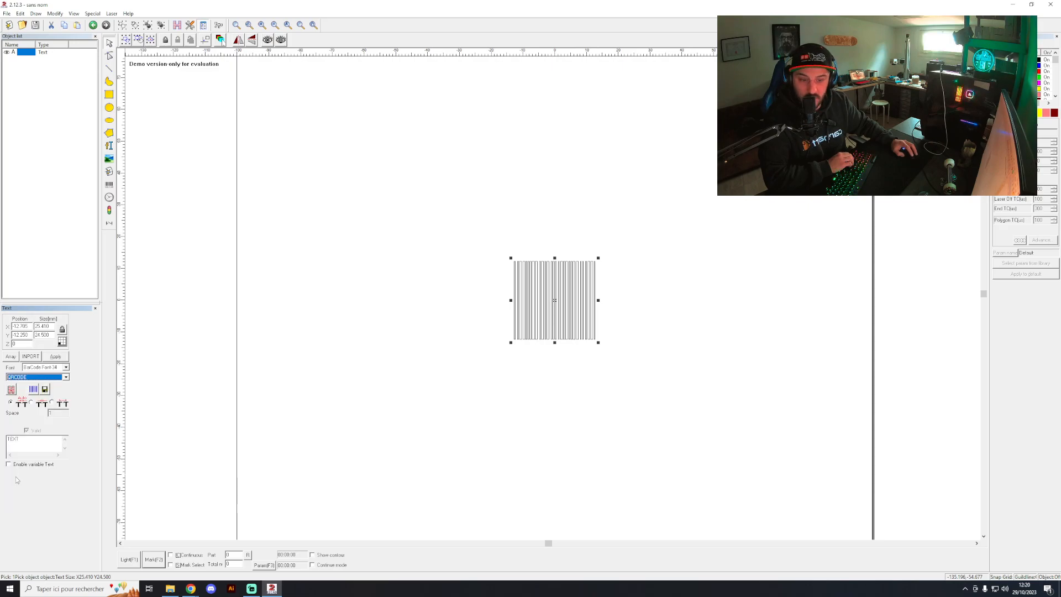
pyautogui.click(55, 356)
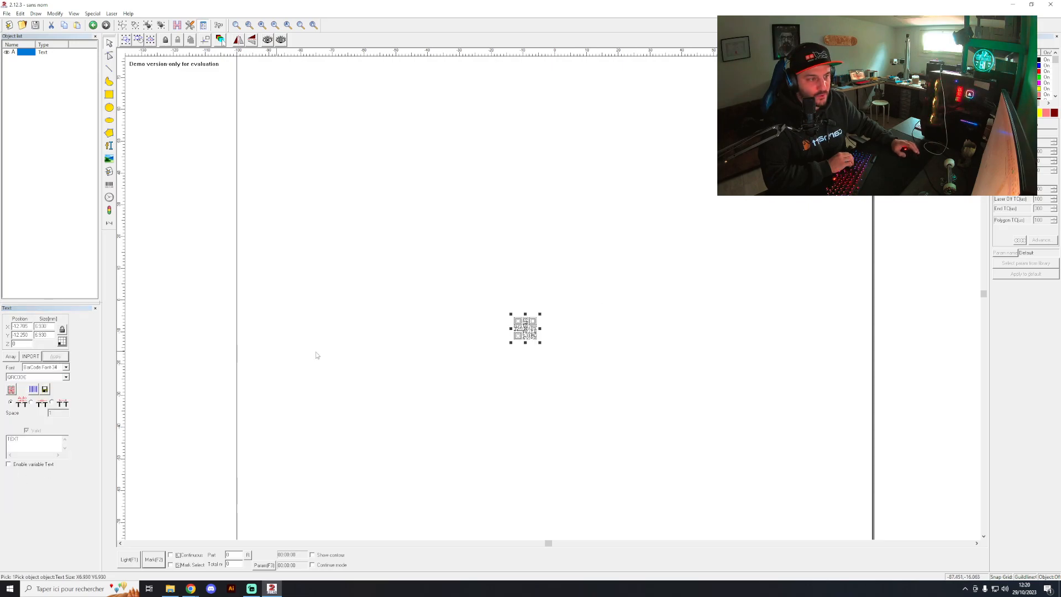
# Scale the QR code up to about 42 mm square and centre it on the work area.
pyautogui.click(548, 312)
pyautogui.click(524, 332)
pyautogui.moveTo(538, 319); pyautogui.dragTo(655, 200)
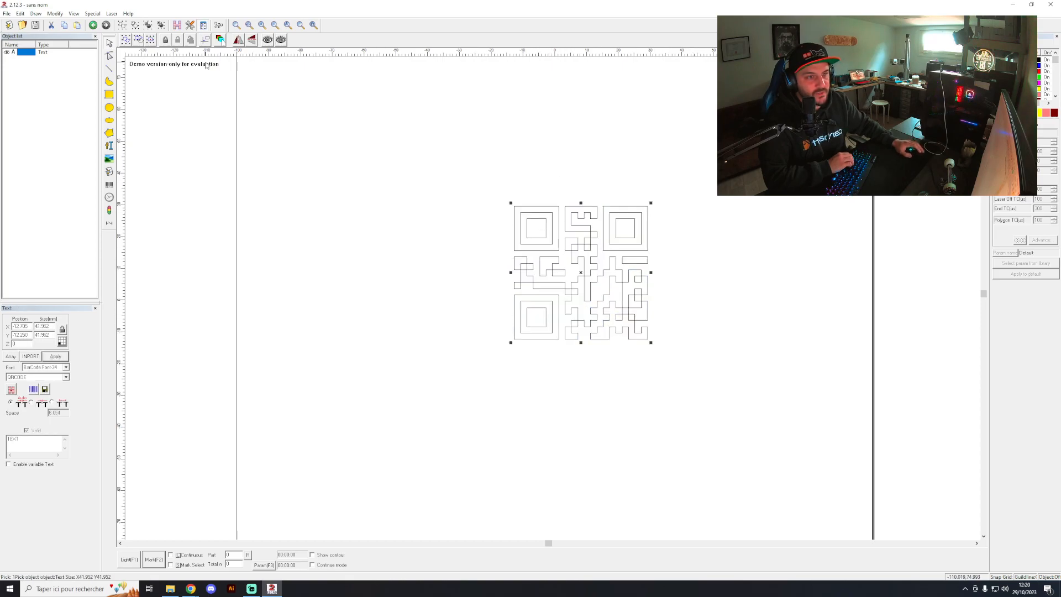
pyautogui.click(220, 39)
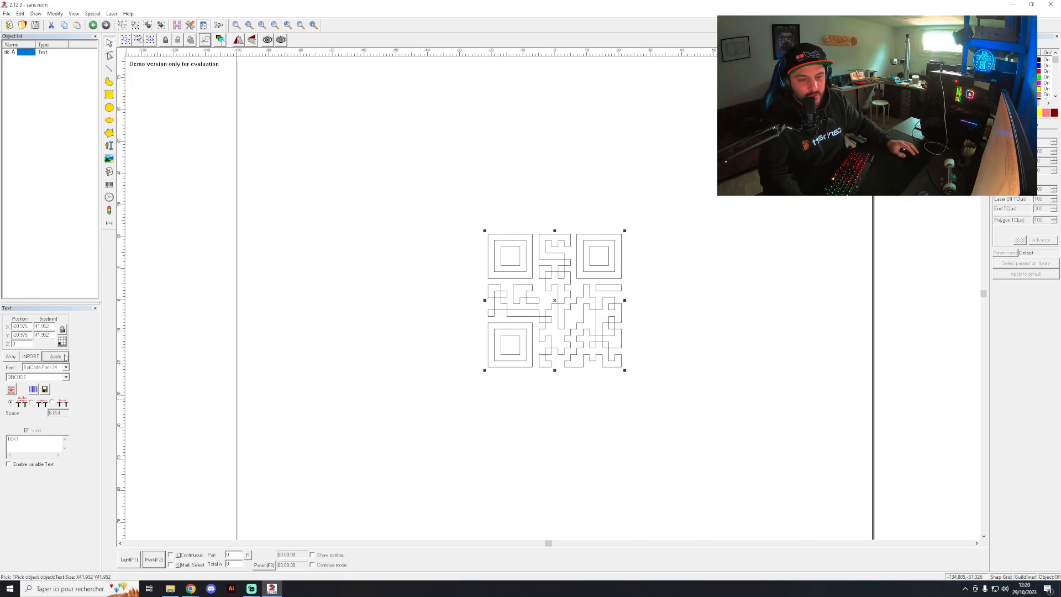
# Replace the QR code's text with "SALUT LA TEAM" and apply it.
pyautogui.doubleClick(55, 437)
pyautogui.write('SALUT LA TEAM')
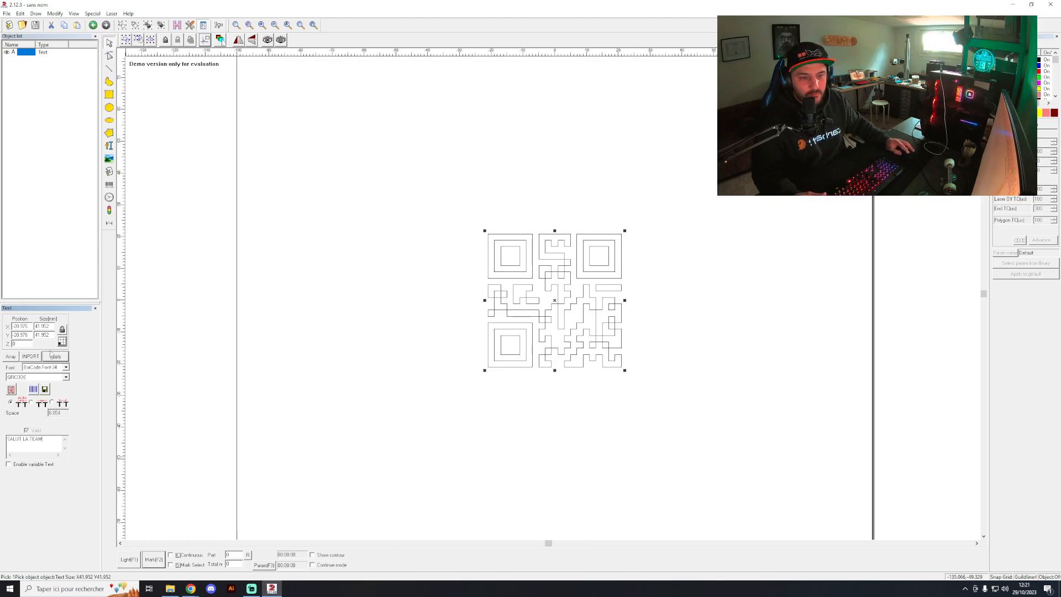
pyautogui.click(51, 354)
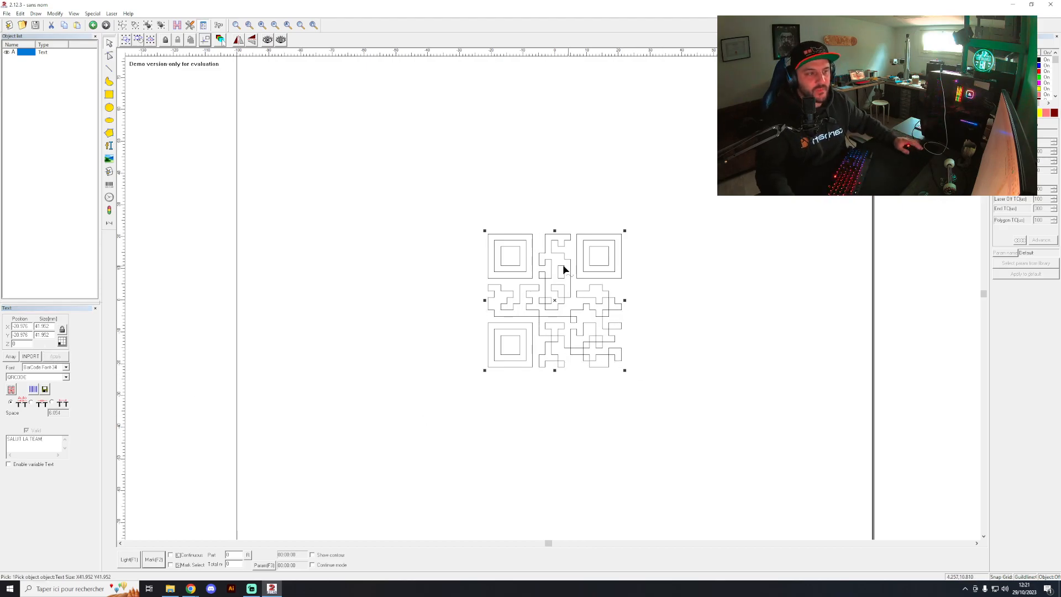
# Enlarge the QR code to about 57.6 mm square, centred on the work area, and fill it with the default hatch.
pyautogui.moveTo(624, 230); pyautogui.dragTo(701, 180)
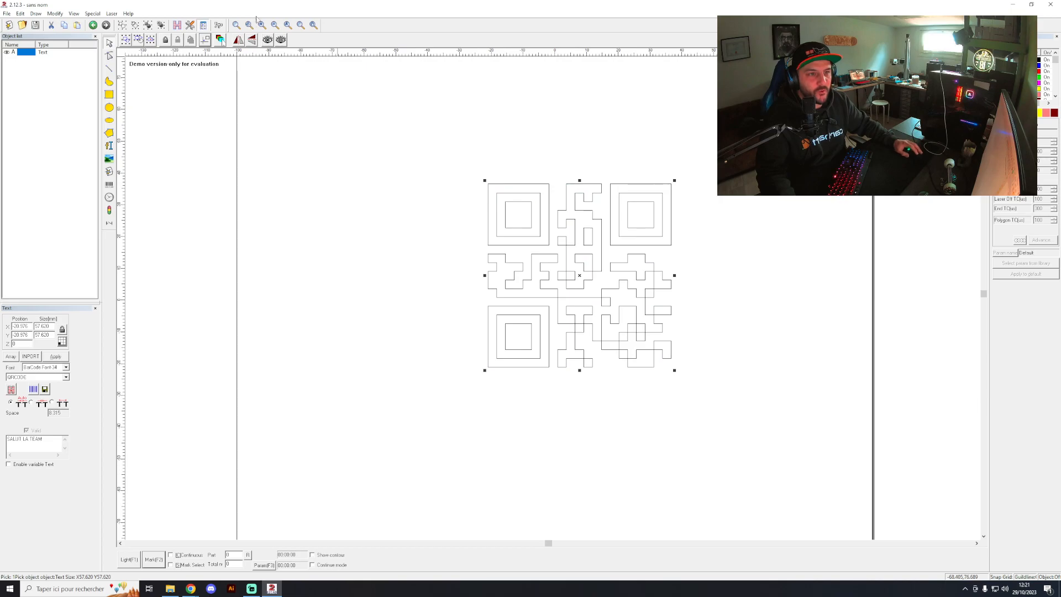
pyautogui.click(205, 40)
pyautogui.click(177, 26)
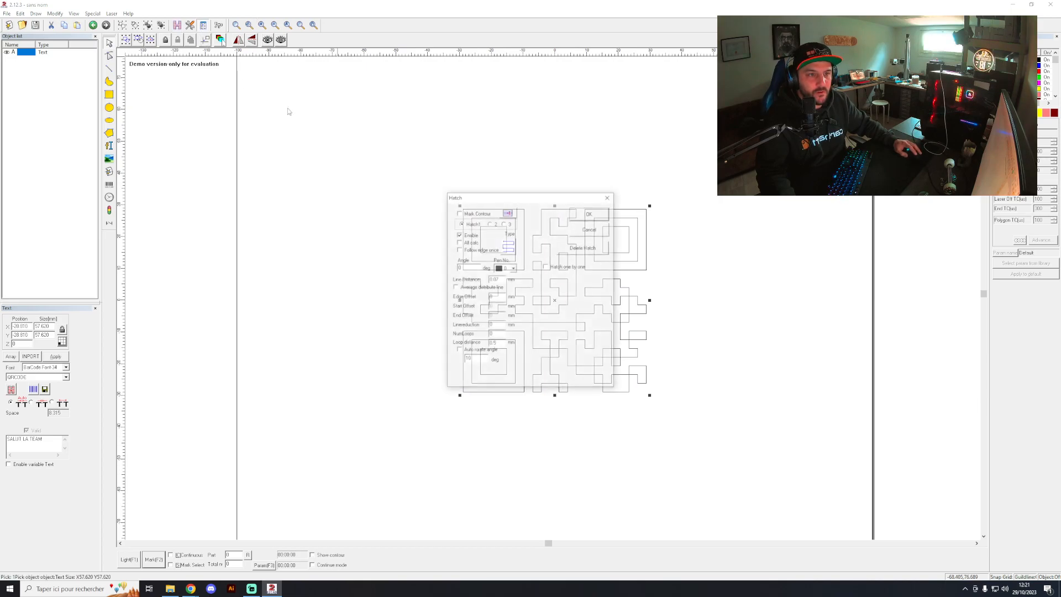
pyautogui.click(579, 214)
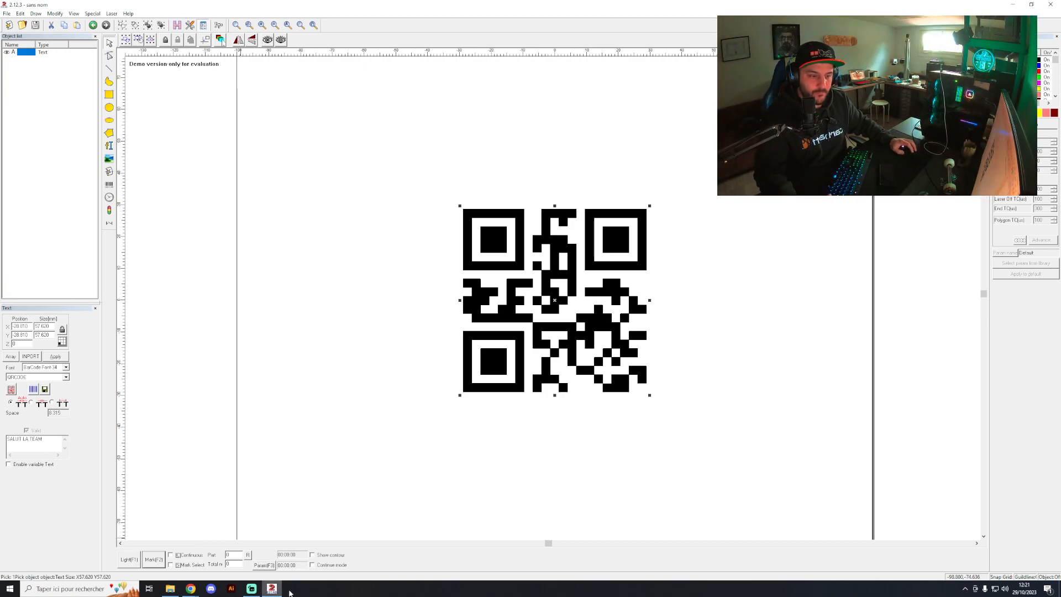
pyautogui.moveTo(190, 588)
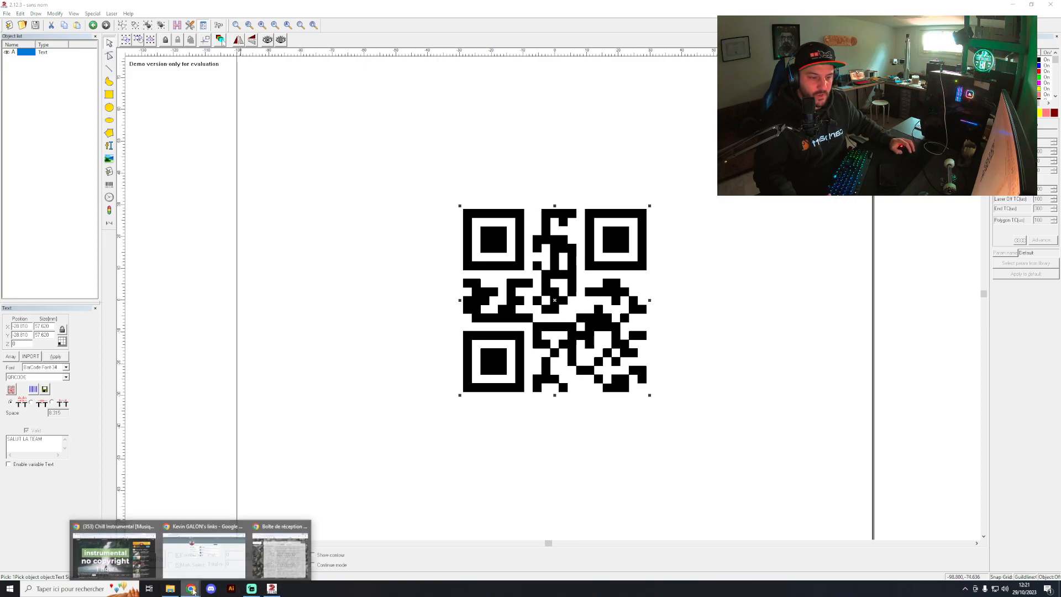
pyautogui.click(203, 553)
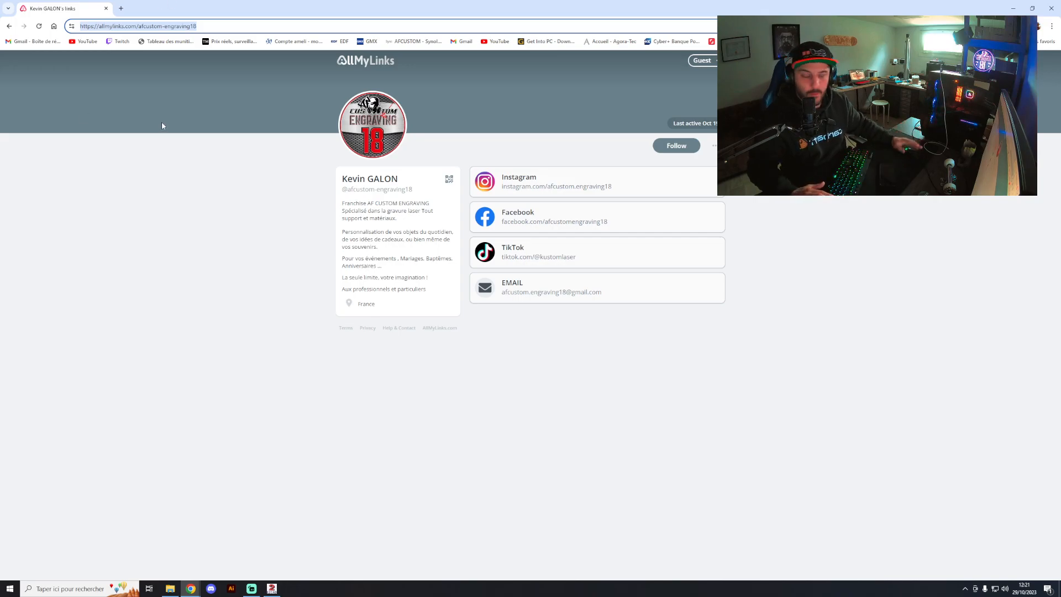
pyautogui.click(271, 588)
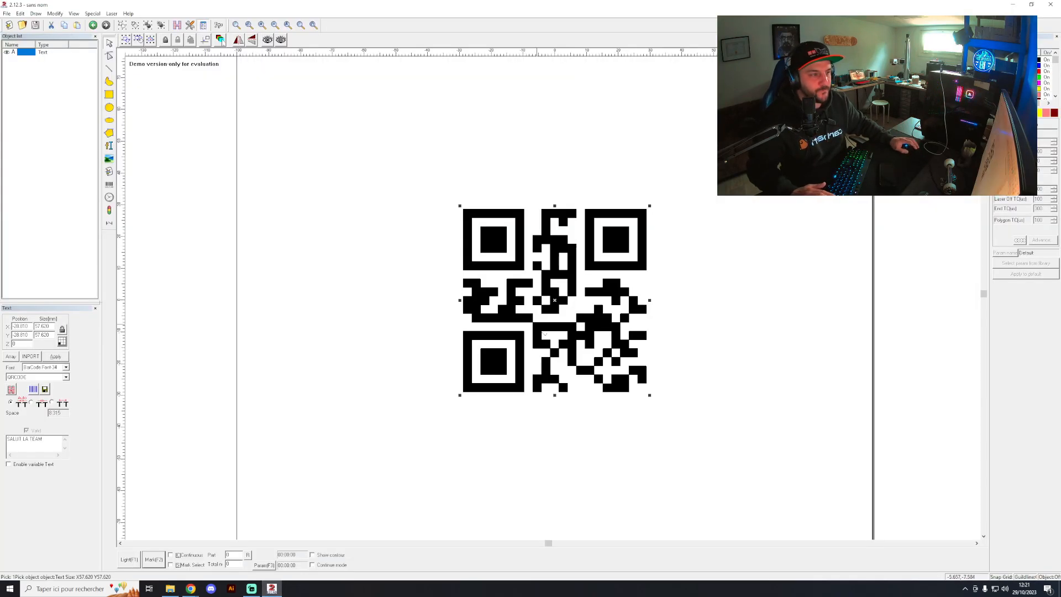
pyautogui.doubleClick(33, 442)
pyautogui.write('https://allmylinks.com/afcustom-engraving18')
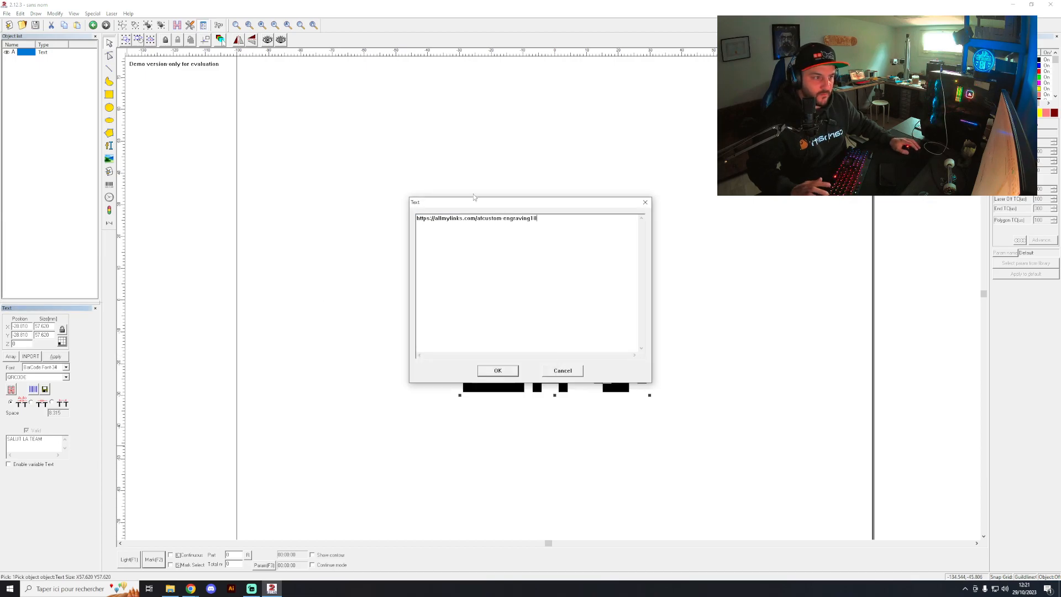
pyautogui.click(498, 371)
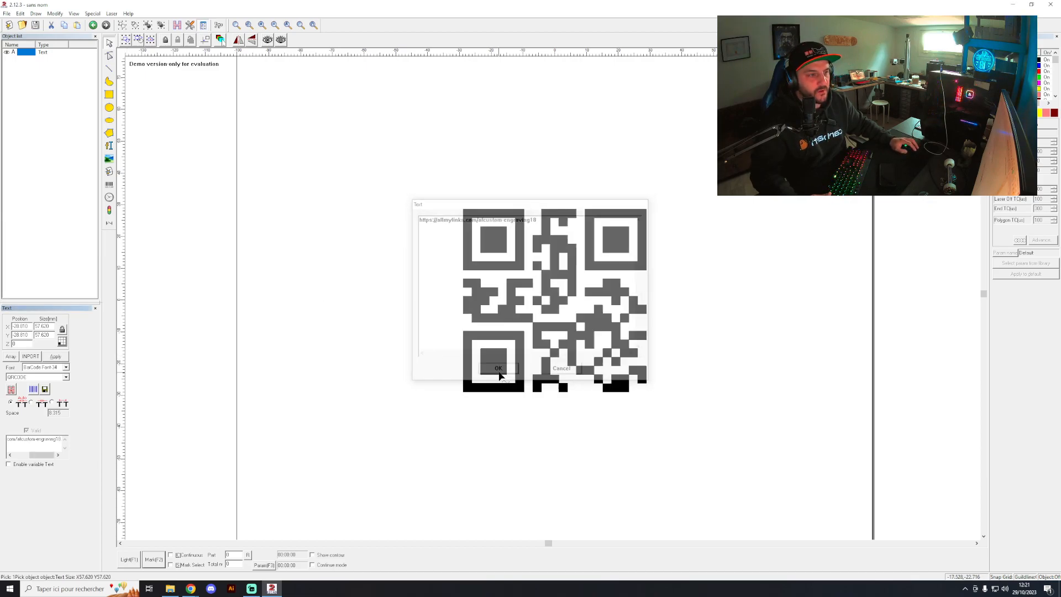
pyautogui.scroll(-1, 584, 244)
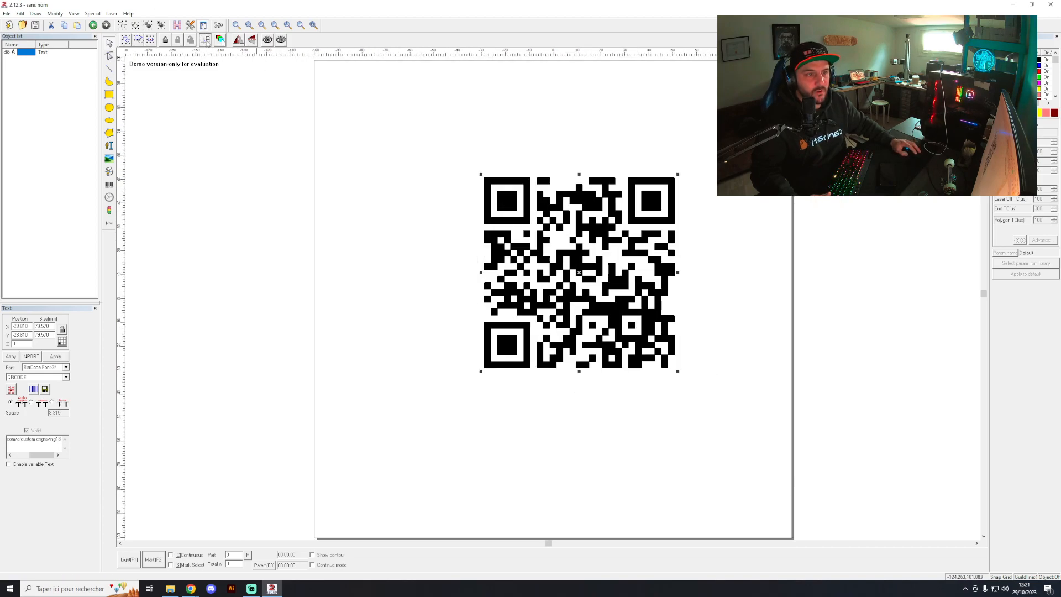
pyautogui.click(206, 40)
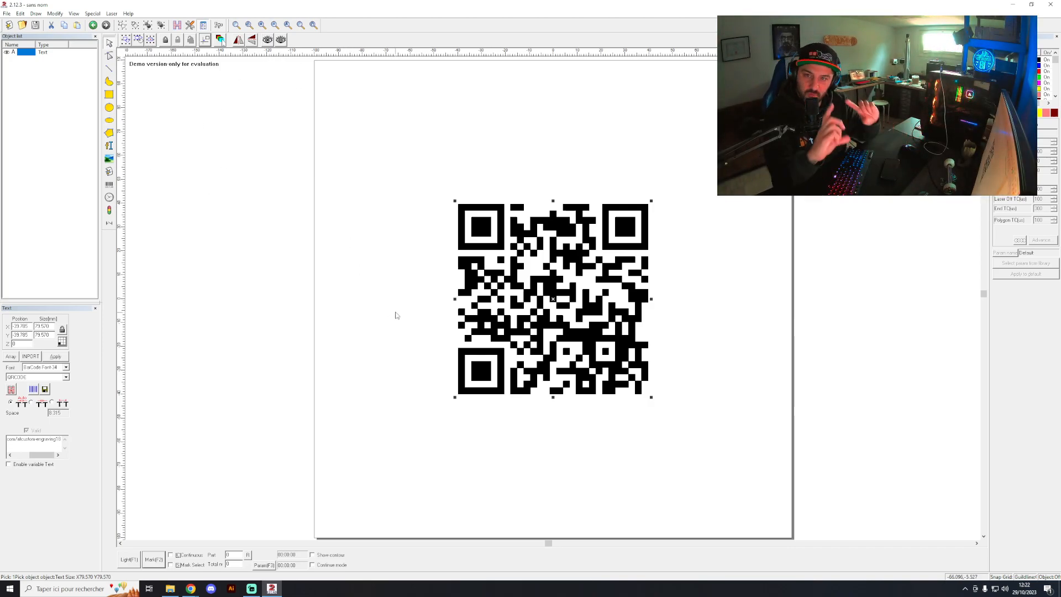
# Delete the QR code's hatch and resize the code to 50 × 50 mm, centred on the work area.
pyautogui.click(176, 25)
pyautogui.click(566, 249)
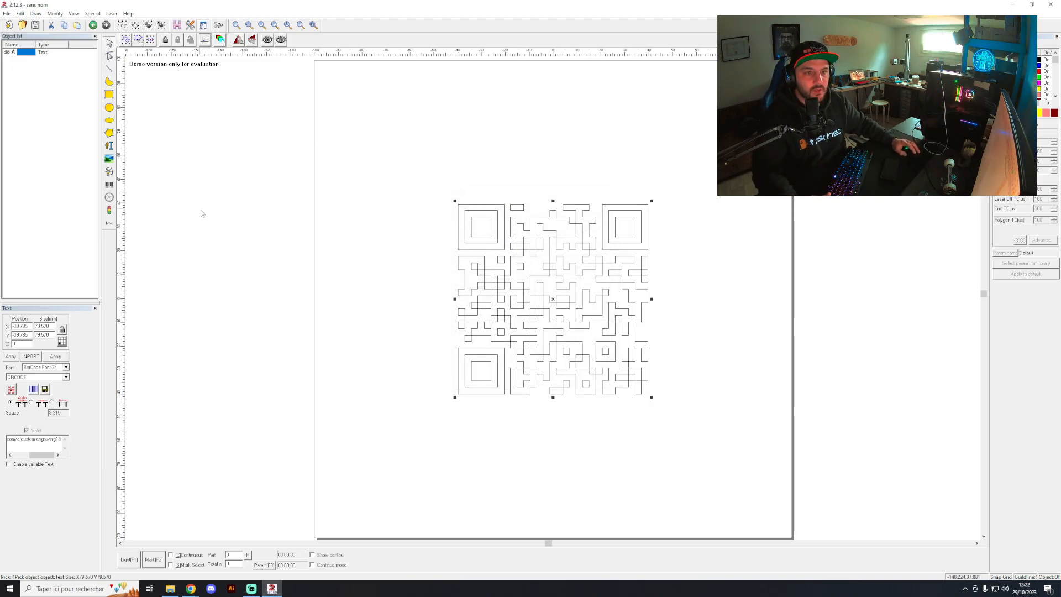
pyautogui.click(62, 329)
pyautogui.doubleClick(43, 326)
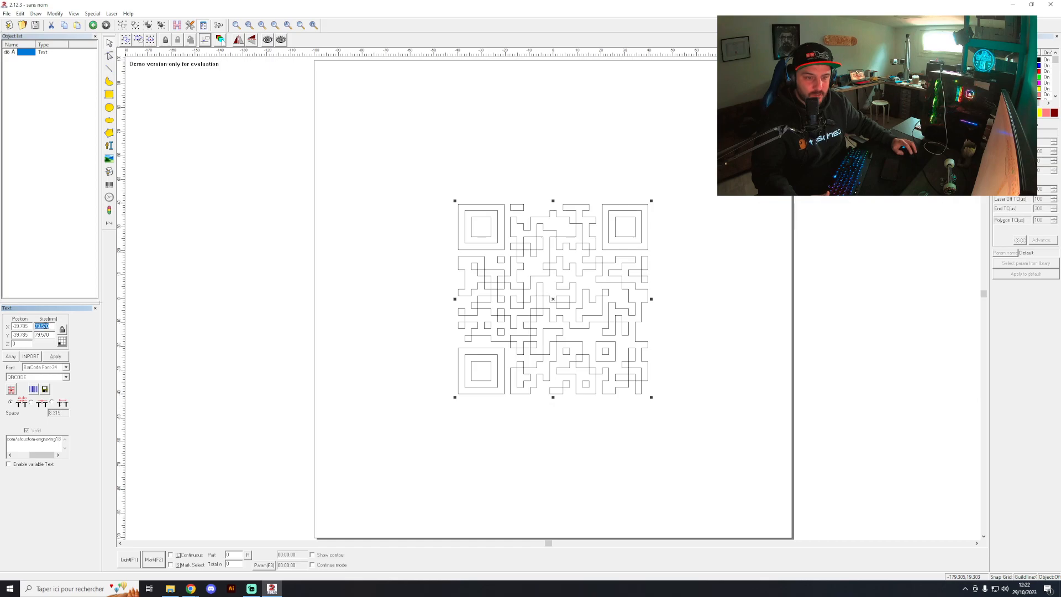
pyautogui.write('50')
pyautogui.press('Return')
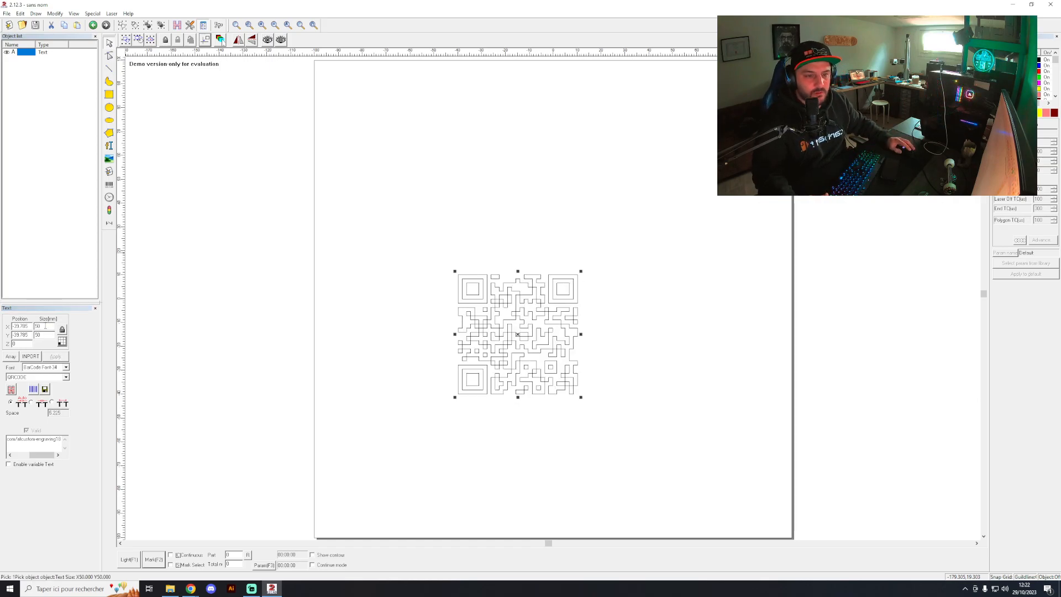
pyautogui.click(205, 40)
# Draw a rectangle, size it to 55 × 55 mm and centre it around the QR code.
pyautogui.click(109, 94)
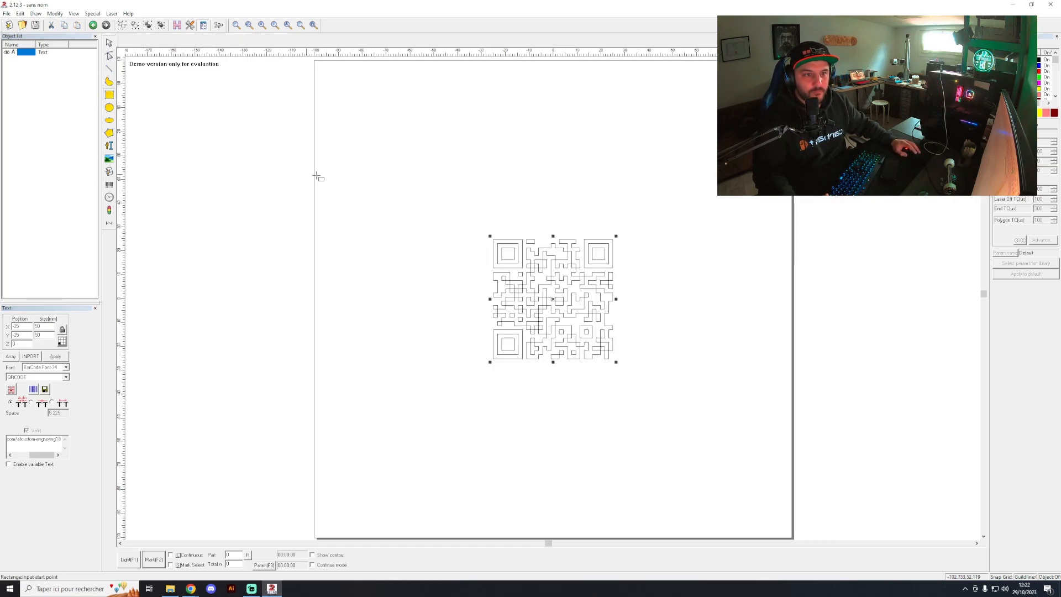
pyautogui.moveTo(361, 168); pyautogui.dragTo(485, 288)
pyautogui.doubleClick(43, 327)
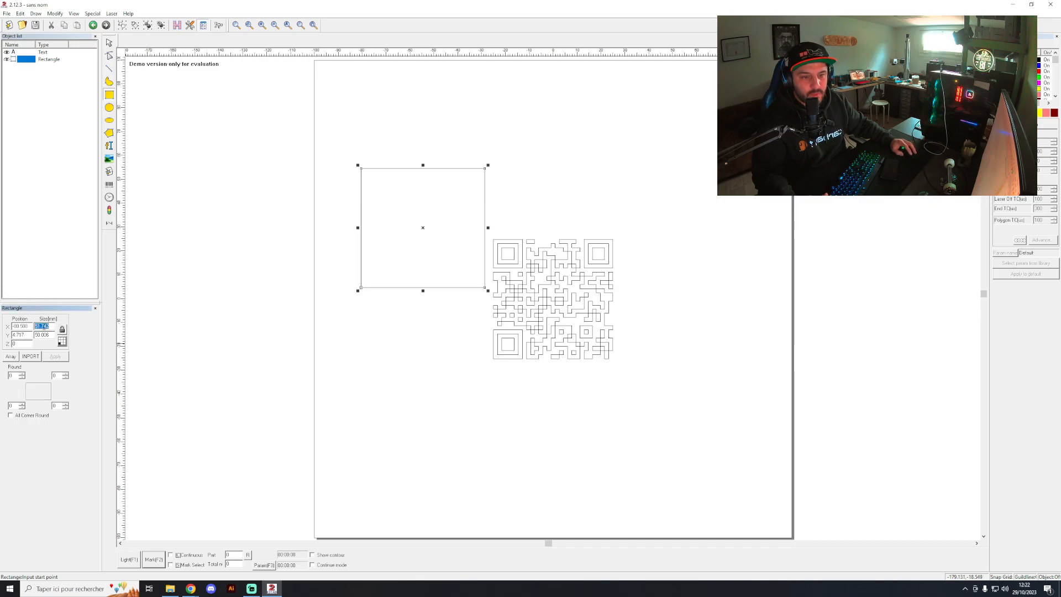
pyautogui.write('55')
pyautogui.press('Tab')
pyautogui.write('55')
pyautogui.press('Return')
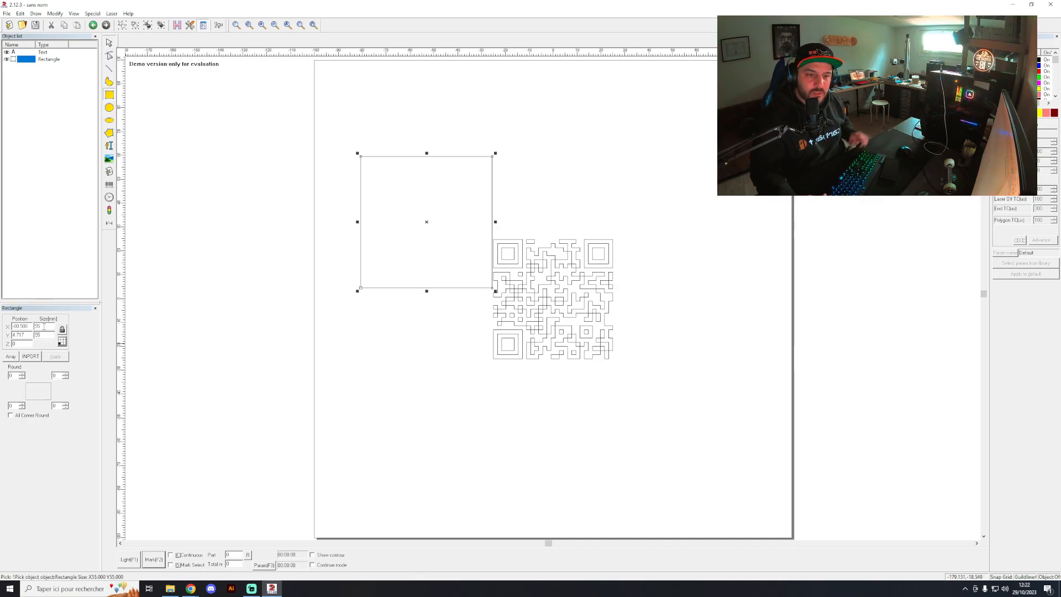
pyautogui.click(205, 39)
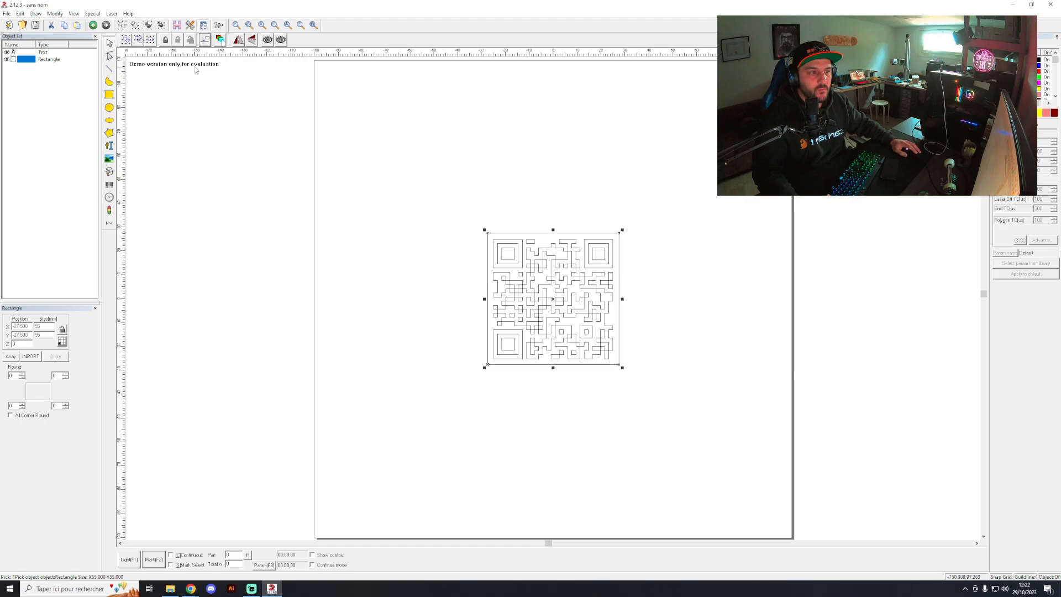
# Hatch the QR code and its surrounding rectangle together to produce an inverted fill.
pyautogui.click(177, 24)
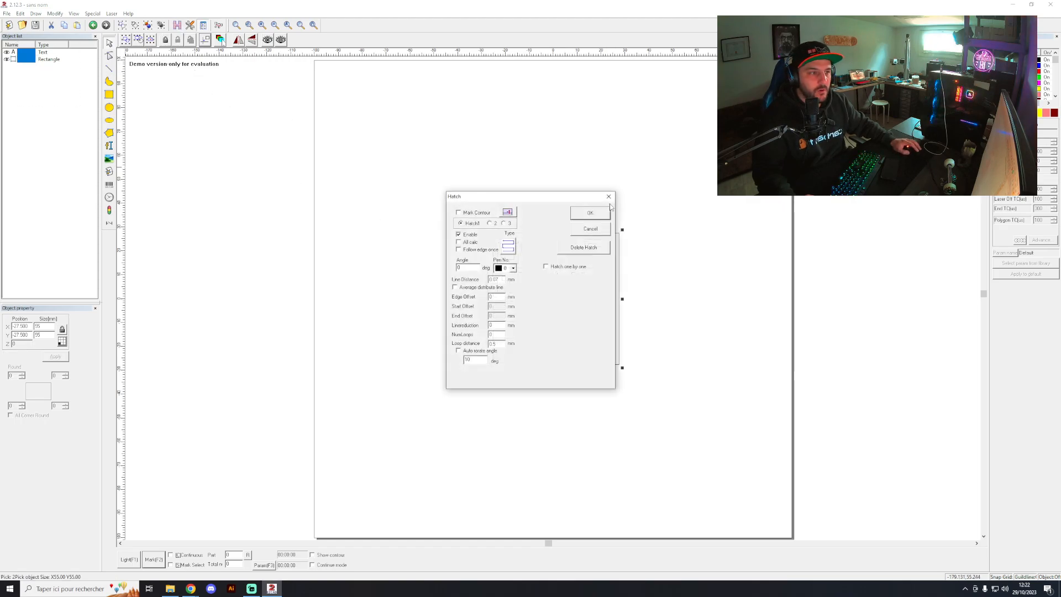
pyautogui.click(590, 214)
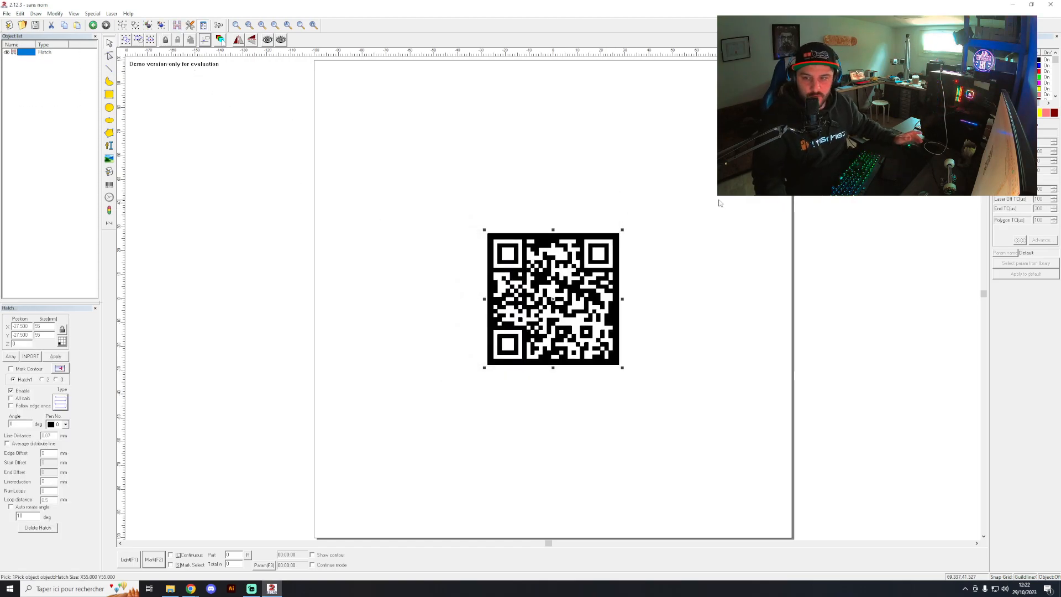